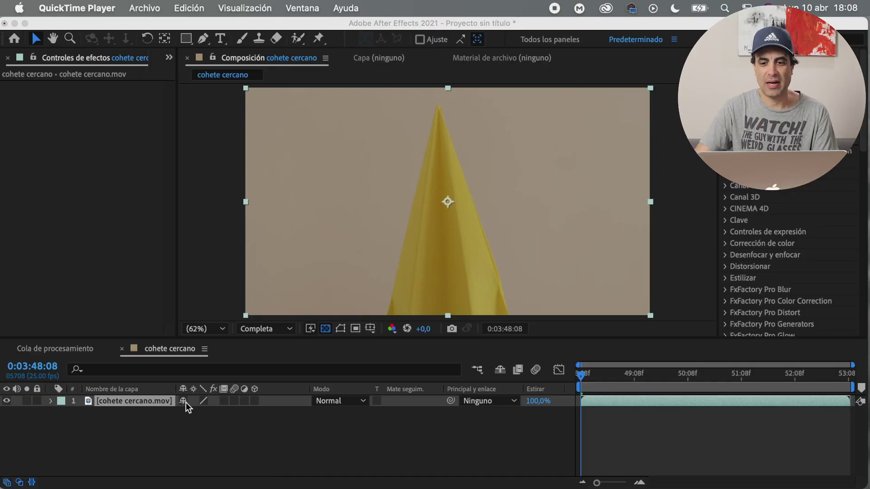
Step: Duplicate the close-up rocket layer, solo the top copy and reveal its transform properties
left_click(151, 417)
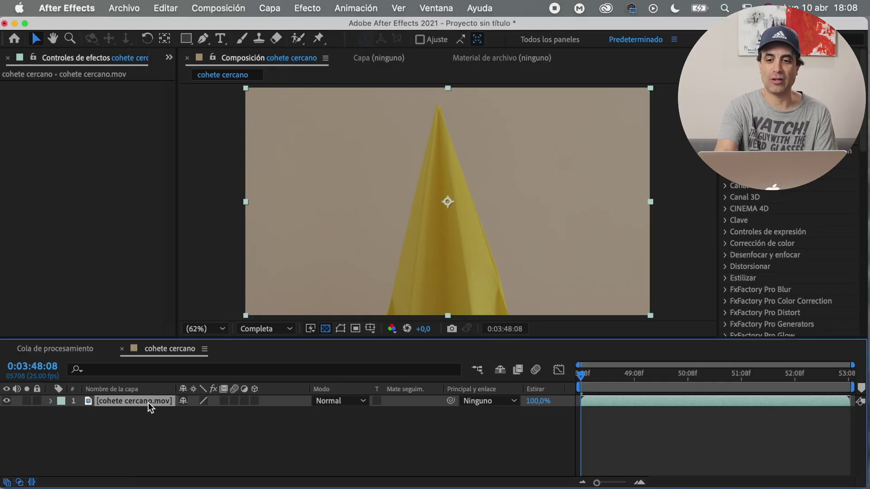
key("super+d")
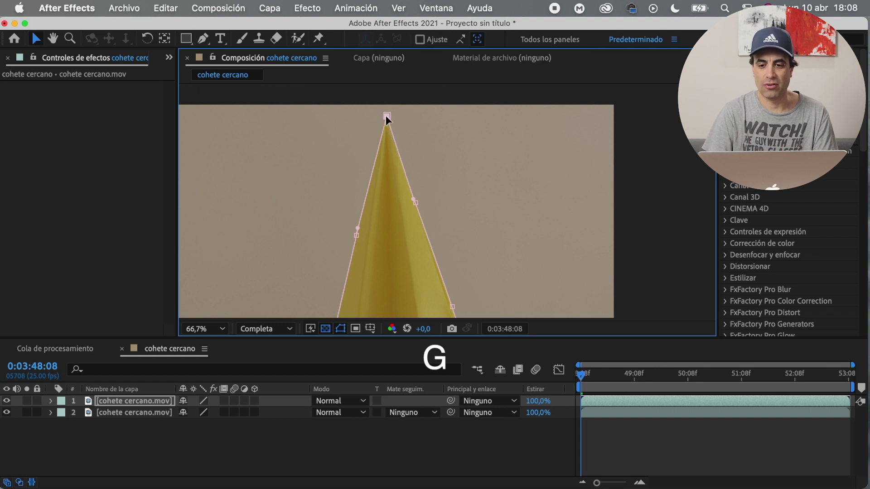
scroll(476, 234, "down", 5)
key("shift+slash")
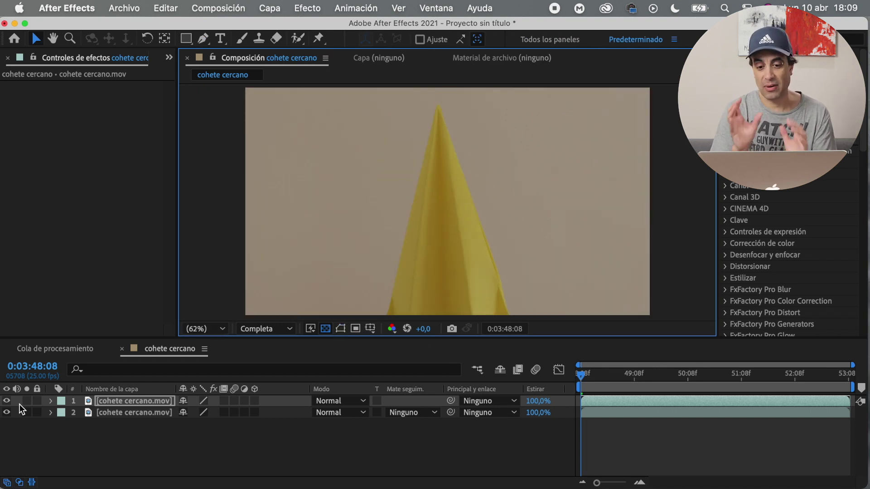
left_click(27, 401)
left_click(62, 424)
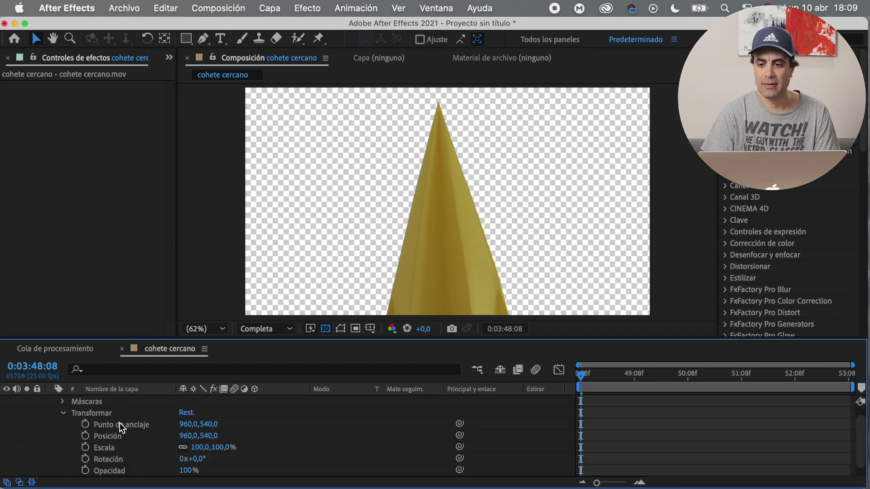
Step: Drive the top copy's Position with a wiggle(3,10) expression and preview the motion
left_click(86, 437, "alt")
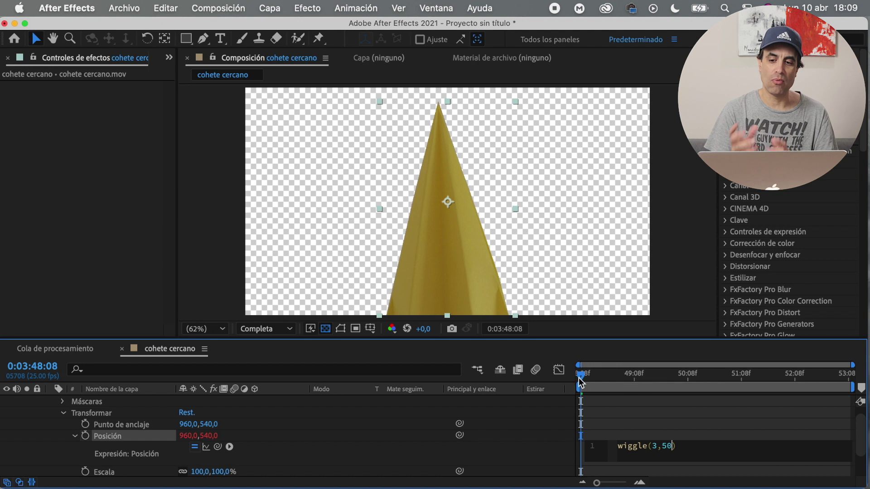
mouse_move(580, 381)
left_mouse_down()
mouse_move(734, 375)
mouse_move(566, 384)
left_mouse_up()
type("3")
key("space")
left_click_drag(590, 379, 575, 385)
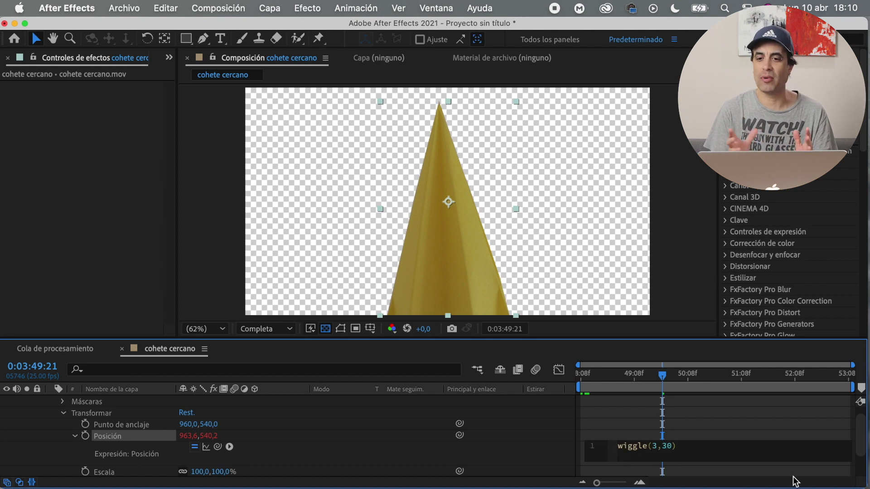
left_click(598, 435)
key("space")
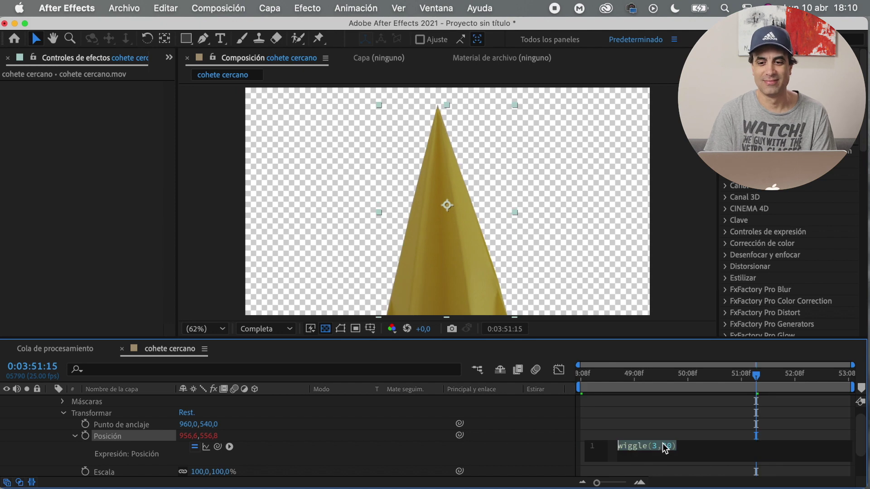
type("1")
left_click(573, 384)
key("space")
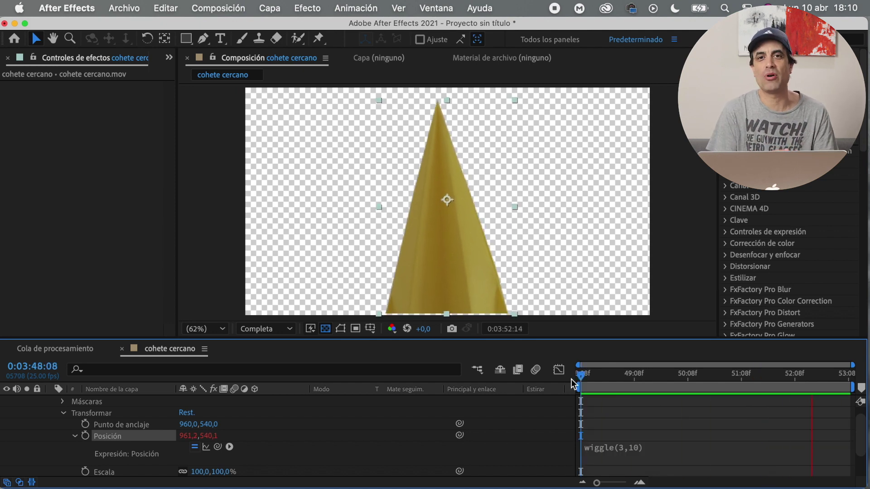
Step: Scale the wiggling rocket copy to 106% and show it together with the original footage
key("space")
left_click(50, 400)
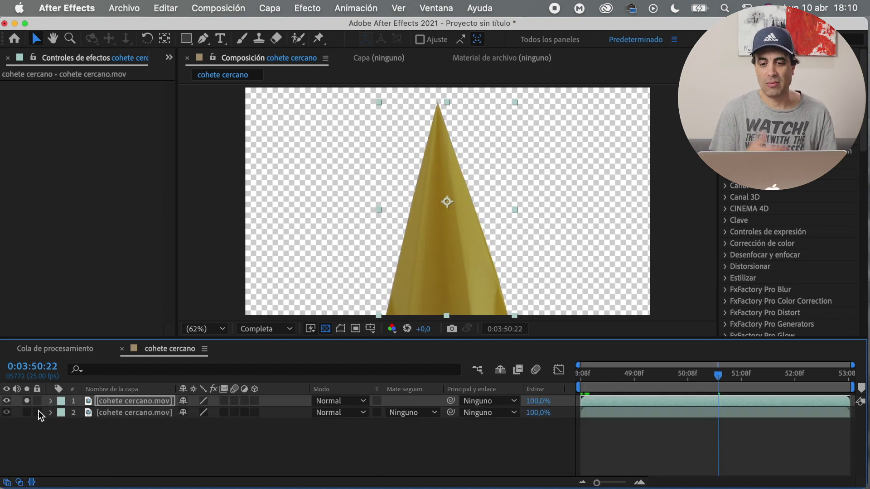
key("s")
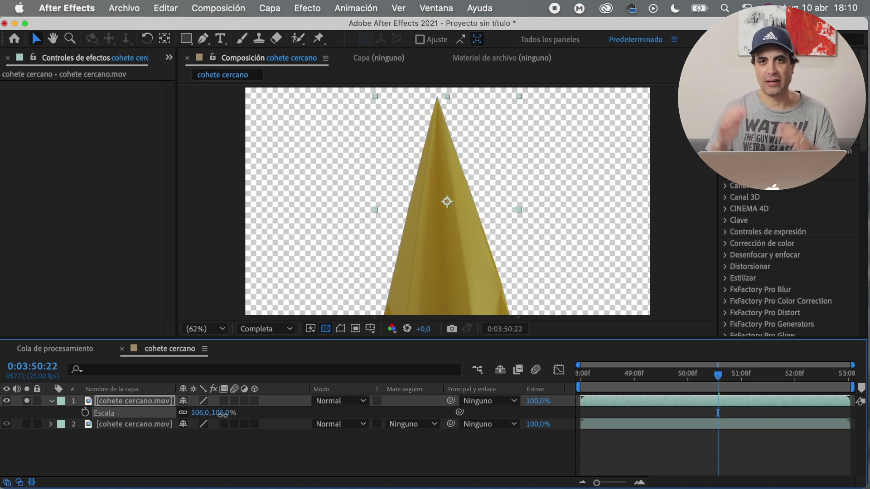
left_click(26, 424)
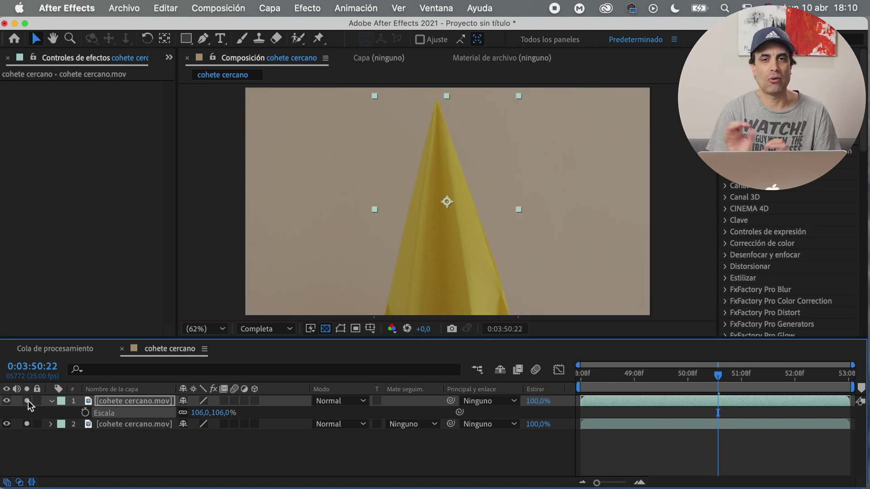
left_click(27, 400)
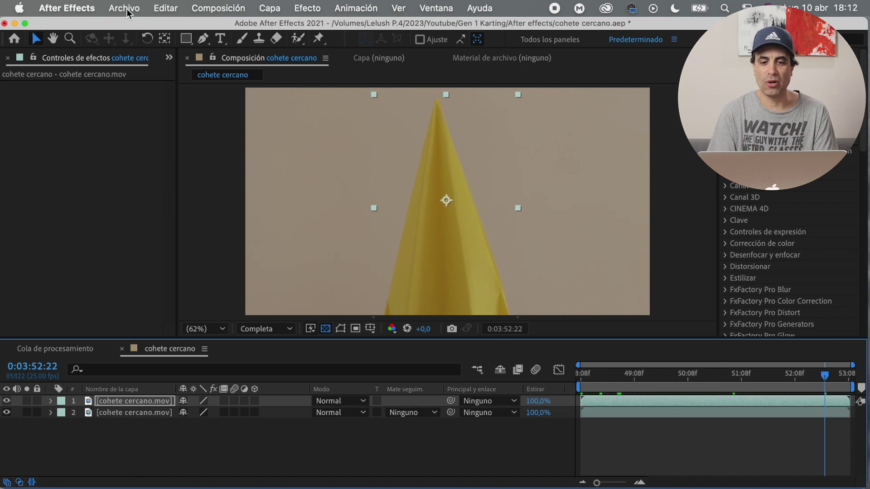
Step: Queue the comp for render as QuickTime Apple ProRes 4444 under a renamed output file
left_click(125, 9)
mouse_move(208, 222)
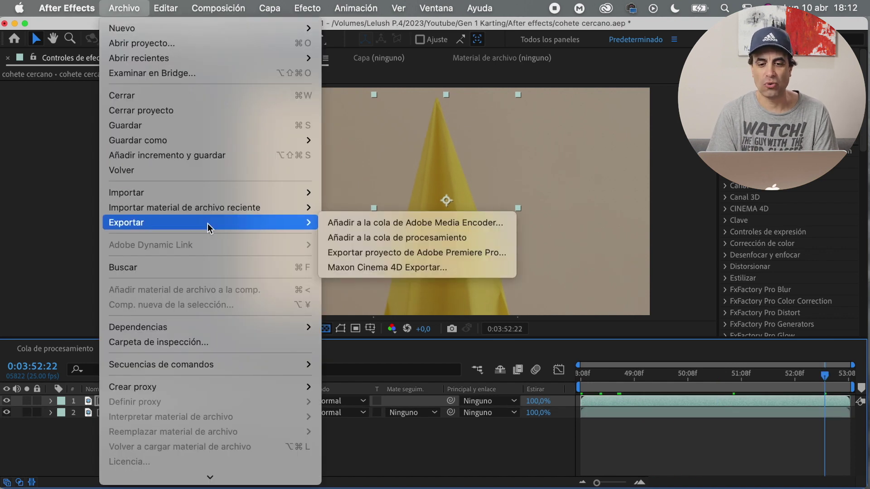
left_click(352, 238)
left_click(173, 440)
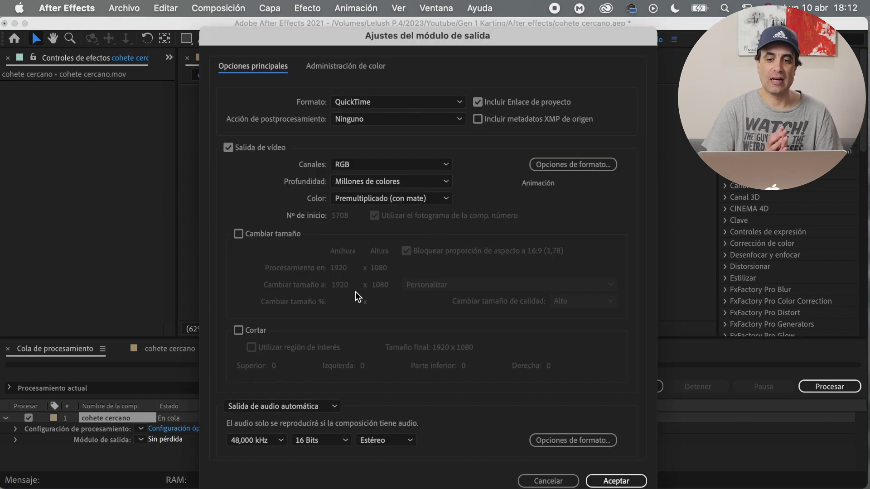
left_click(552, 163)
left_click(292, 112)
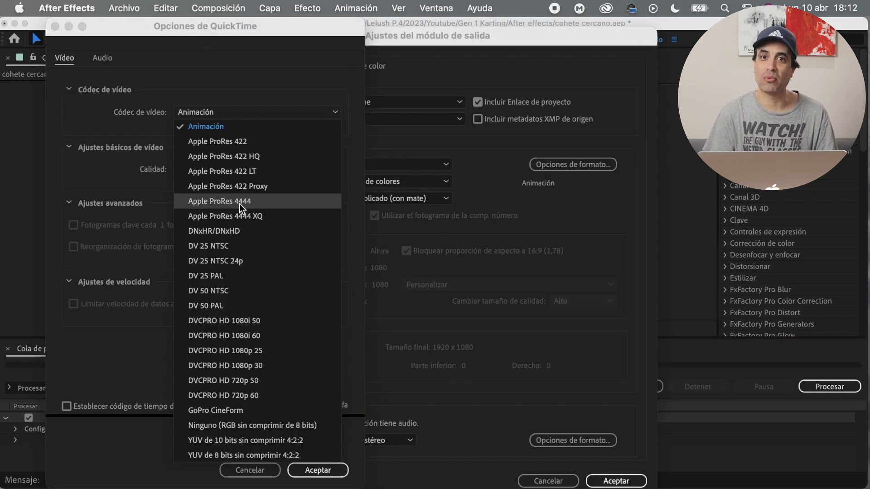
left_click(244, 206)
left_click(318, 472)
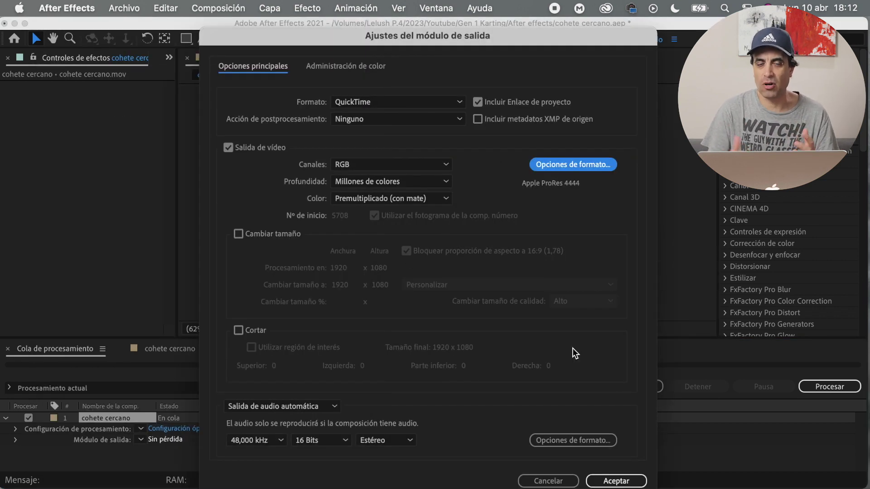
left_click(613, 482)
left_click(397, 439)
type("_")
left_click(679, 341)
Step: Start the render, then freeze the takeoff footage on one frame and duplicate the layer
left_click(822, 387)
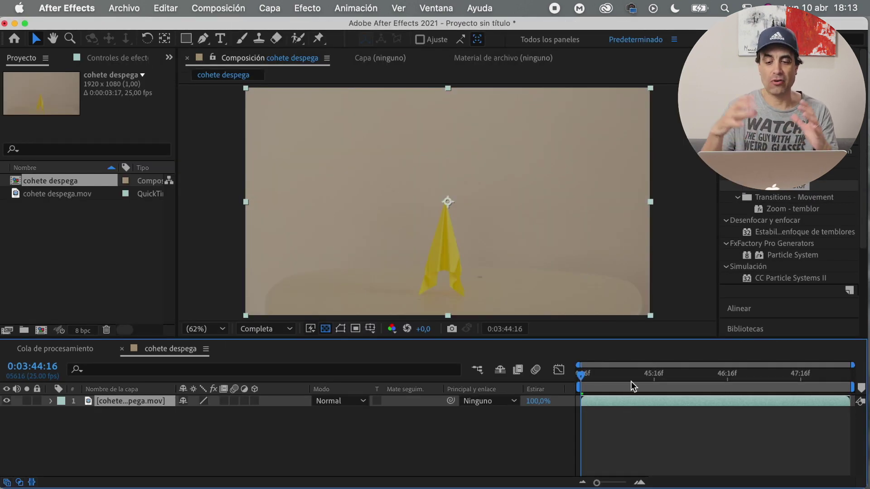
left_click_drag(589, 382, 766, 390)
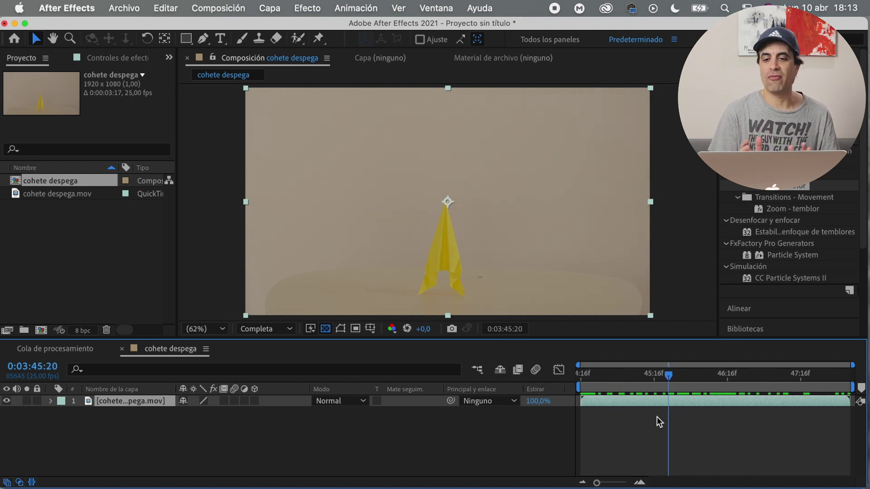
key("space")
right_click(149, 402)
mouse_move(169, 160)
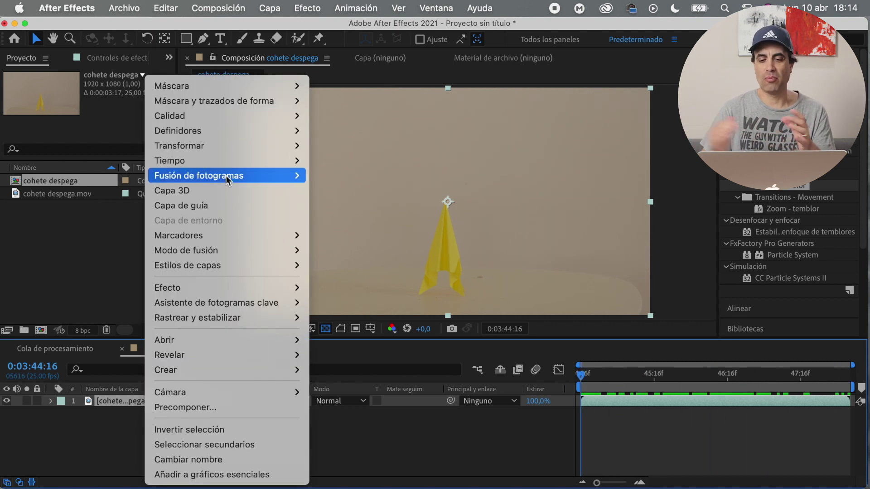
left_click(359, 207)
left_click(51, 402)
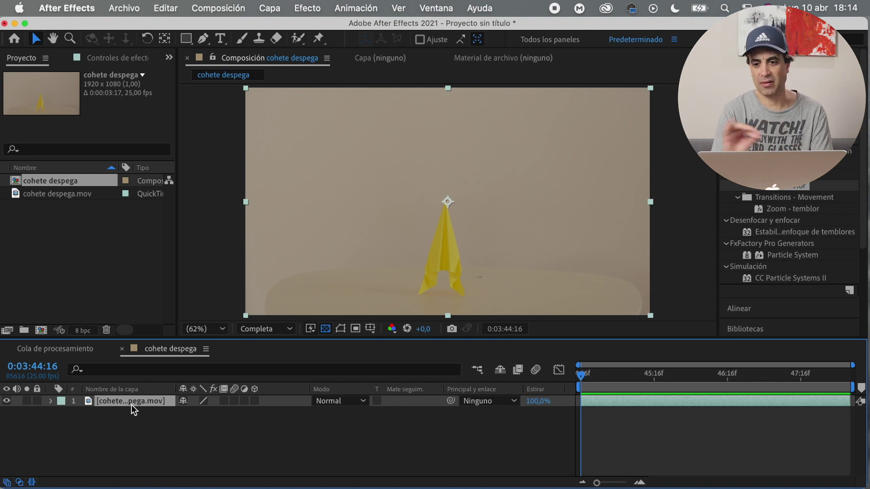
key("super+d")
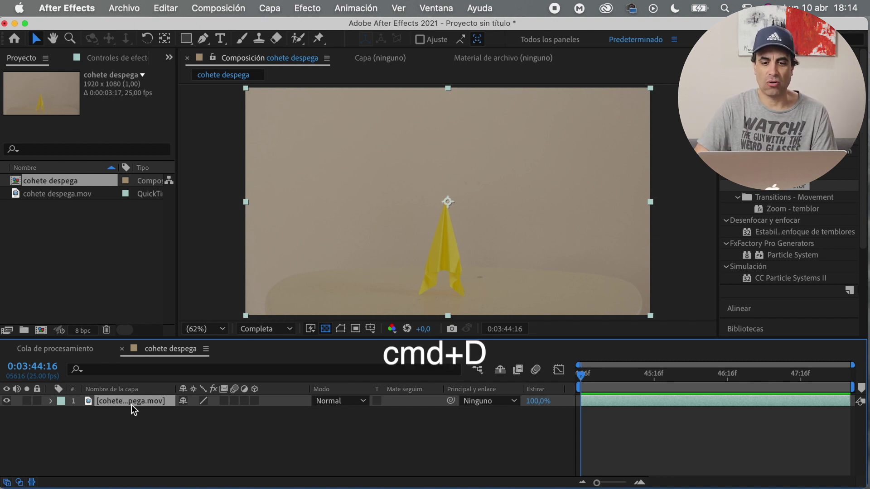
scroll(439, 268, "up", 2)
scroll(455, 245, "up", 2)
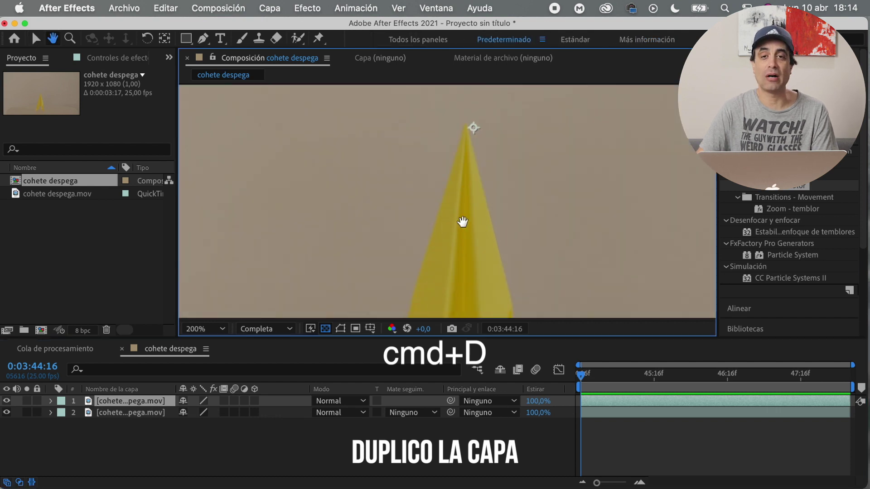
Step: Mask the top copy around the rocket with the Pen tool and solo it on transparency
left_click_drag(545, 337, 526, 405)
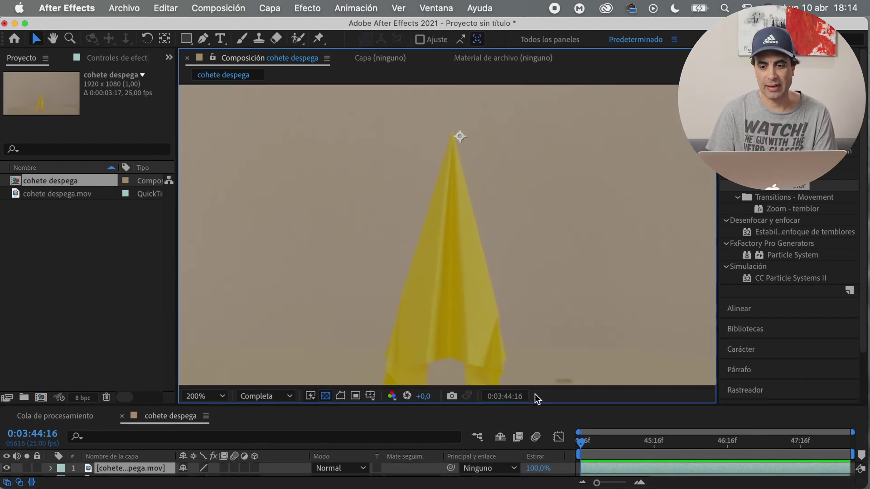
key("g")
left_click(451, 134)
left_click(407, 290)
scroll(392, 355, "up", 2)
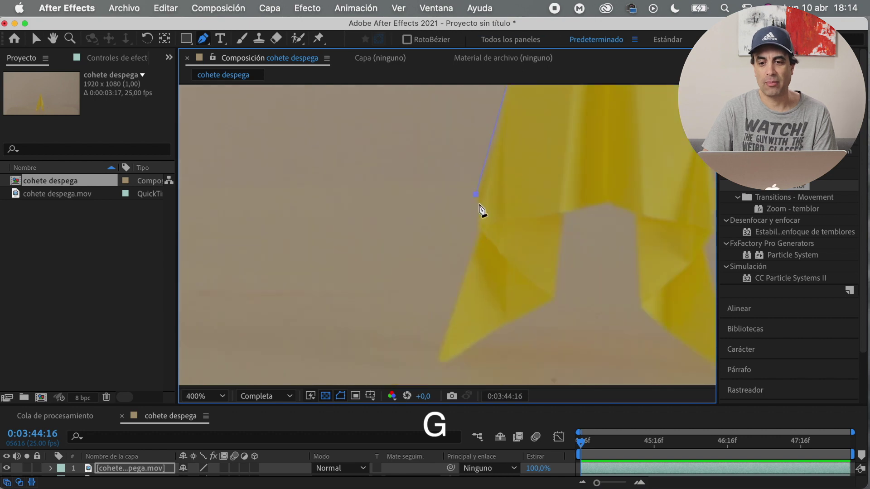
scroll(487, 161, "right", 3)
scroll(441, 170, "up", 5)
key("v")
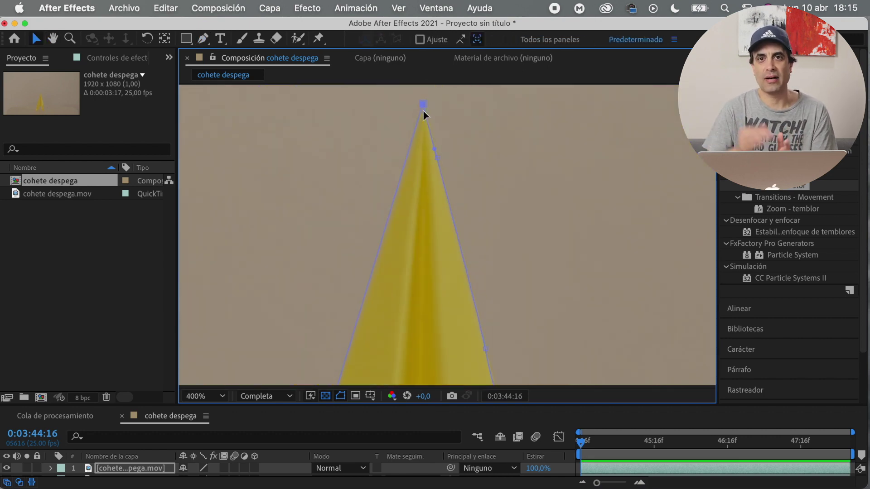
scroll(477, 254, "down", 3)
scroll(477, 254, "down", 2)
scroll(476, 293, "up", 3)
scroll(425, 256, "down", 1)
scroll(464, 219, "down", 1)
left_click_drag(535, 405, 535, 364)
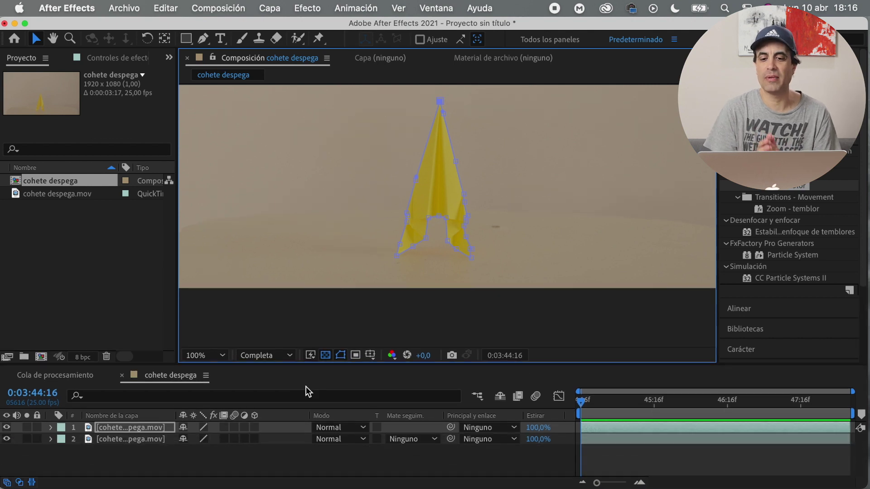
left_click(27, 427)
key("h")
left_click_drag(487, 272, 484, 290)
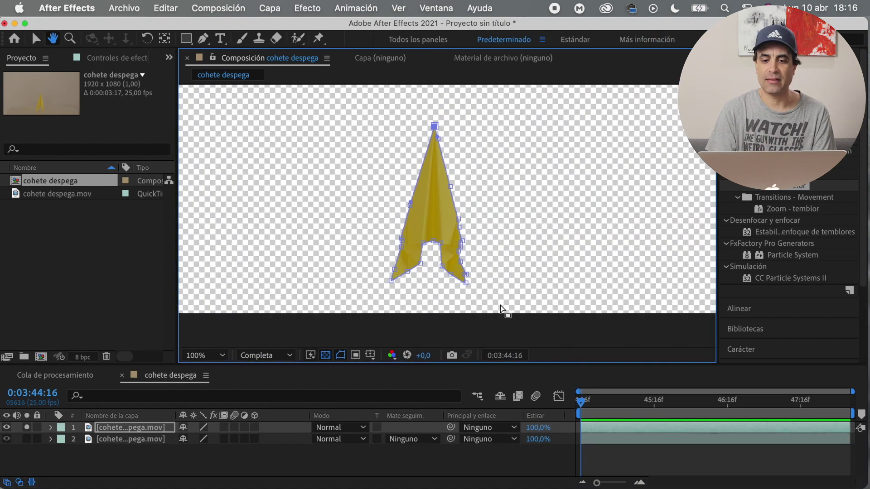
key("v")
left_click(50, 427)
Step: Add a wiggle(1,40) expression to the cut-out rocket's Position
left_click(62, 461)
scroll(105, 462, "down", 2)
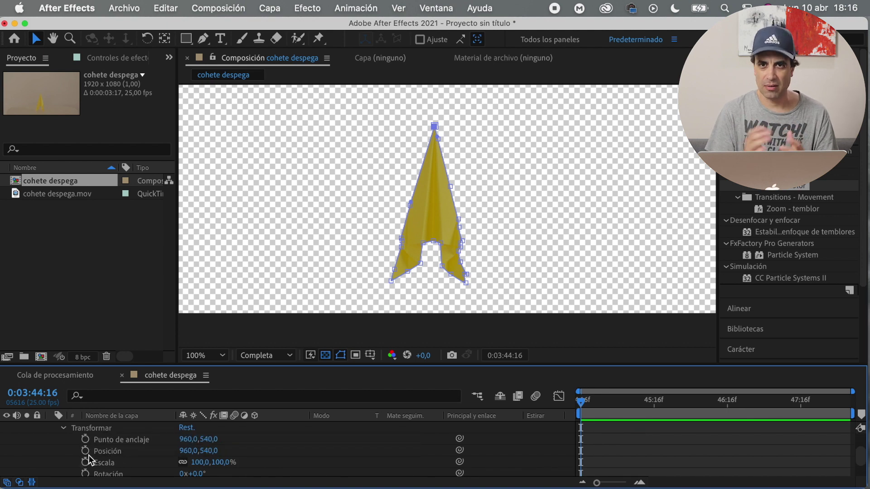
left_click(85, 450, "alt")
type("wiggle(1,40)")
left_click(571, 440)
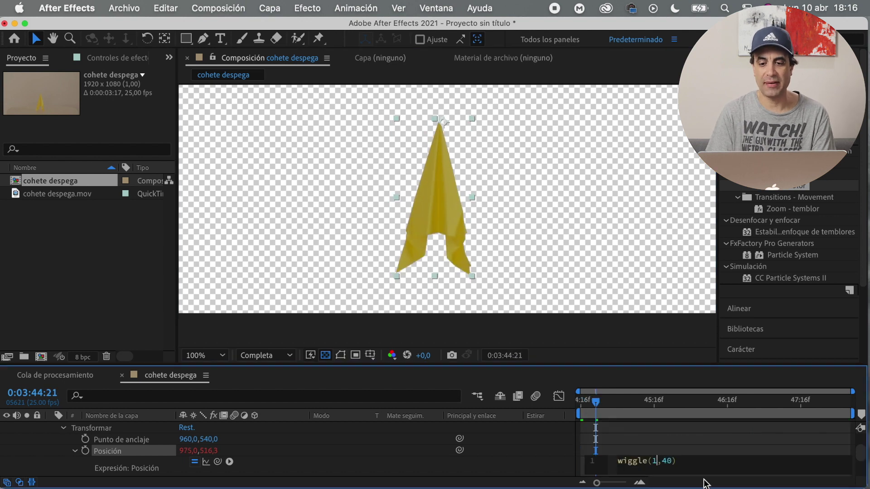
Step: Create a new beige solid, place the rocket cutout above it and solo both layers
right_click(135, 303)
mouse_move(225, 309)
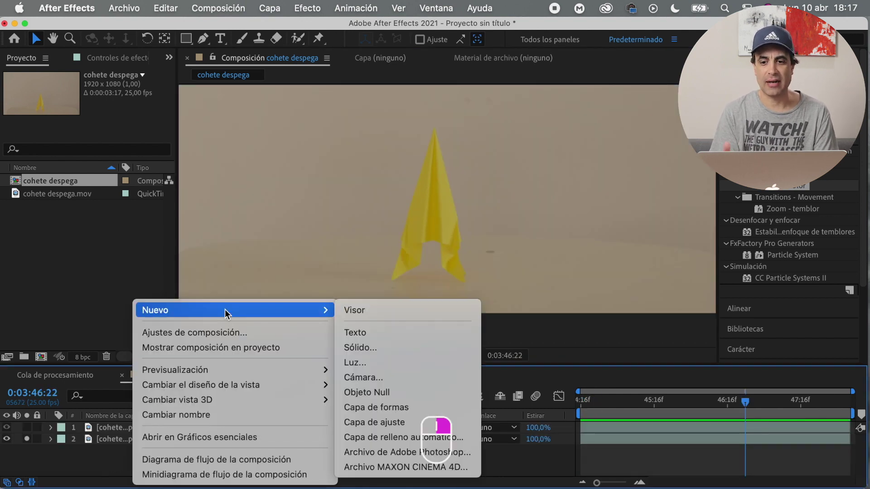
left_click(362, 347)
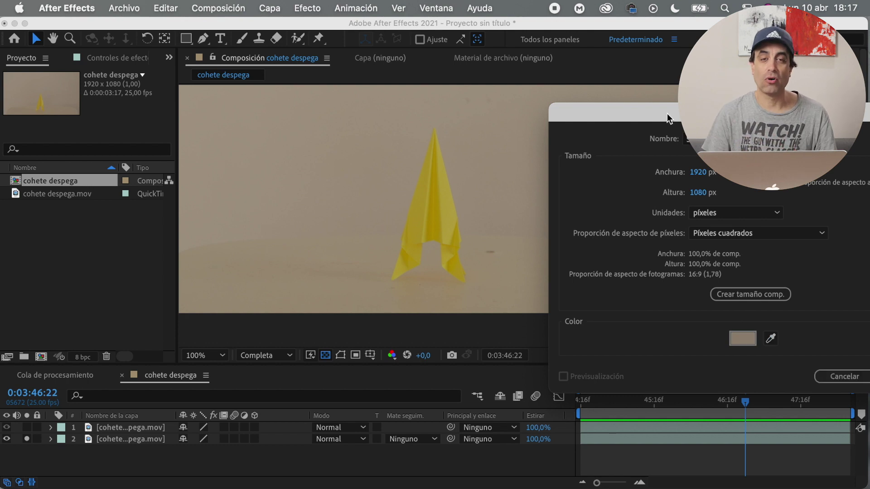
left_click_drag(670, 117, 552, 124)
left_click(775, 390)
left_click(92, 441)
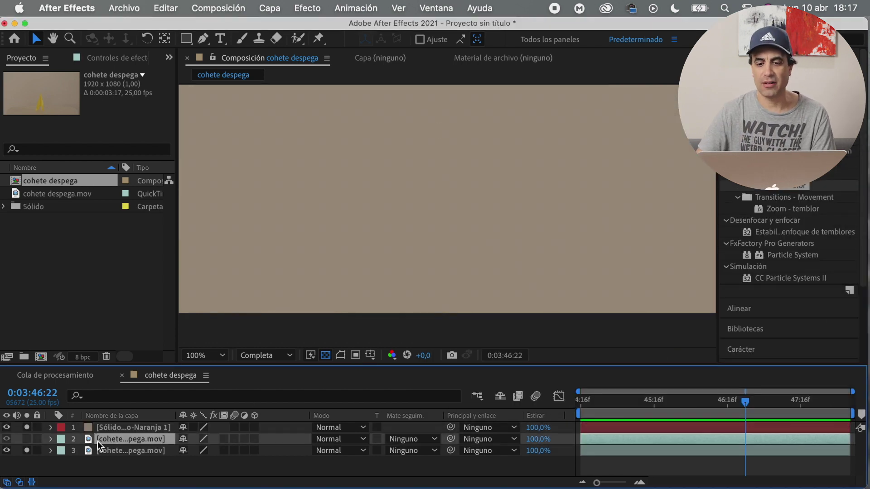
left_click(25, 438)
left_click_drag(109, 437, 67, 428)
left_click(27, 439)
left_click(27, 427)
key("comma")
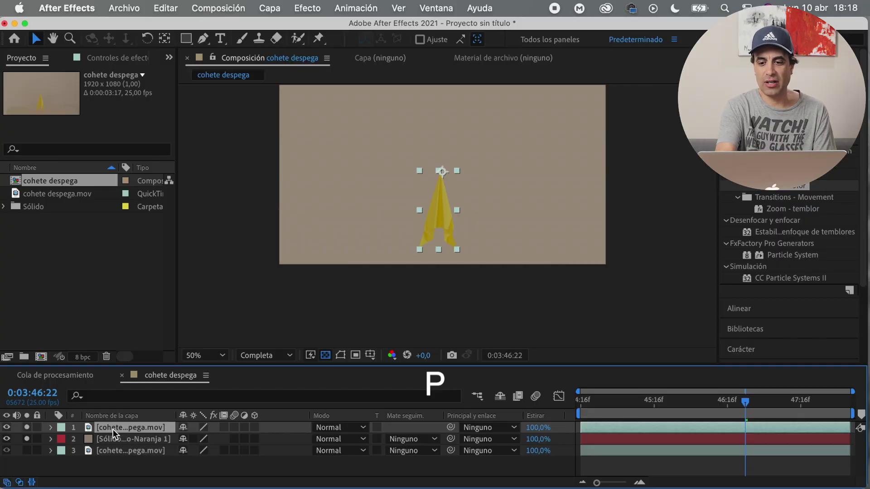
Step: Keyframe the rocket's Position so it rises to Y -254,5 and exits the top of the frame
key("p")
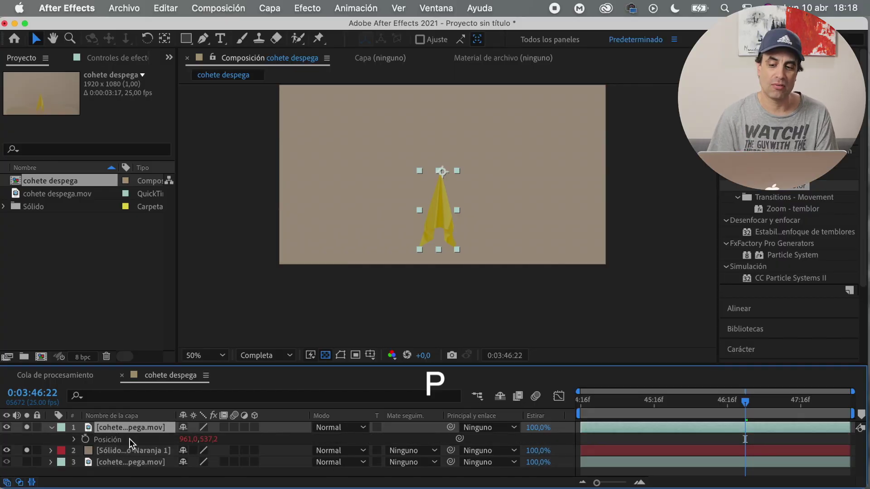
key("space")
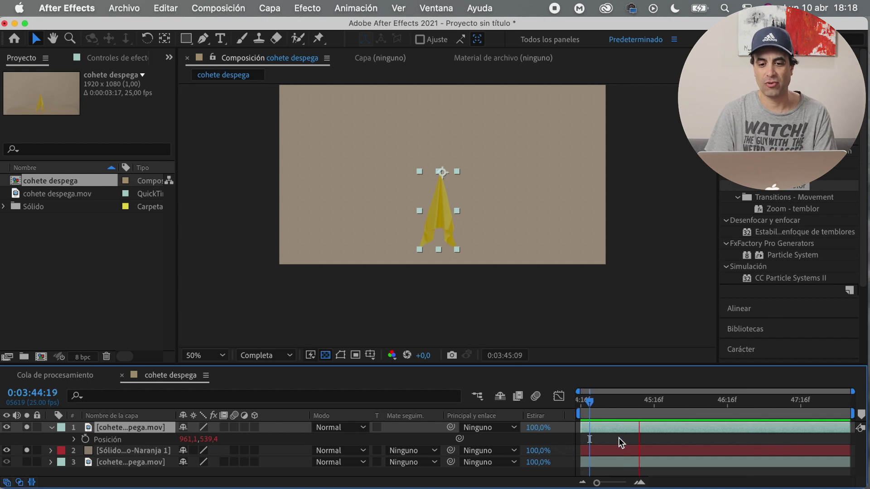
left_click(86, 439)
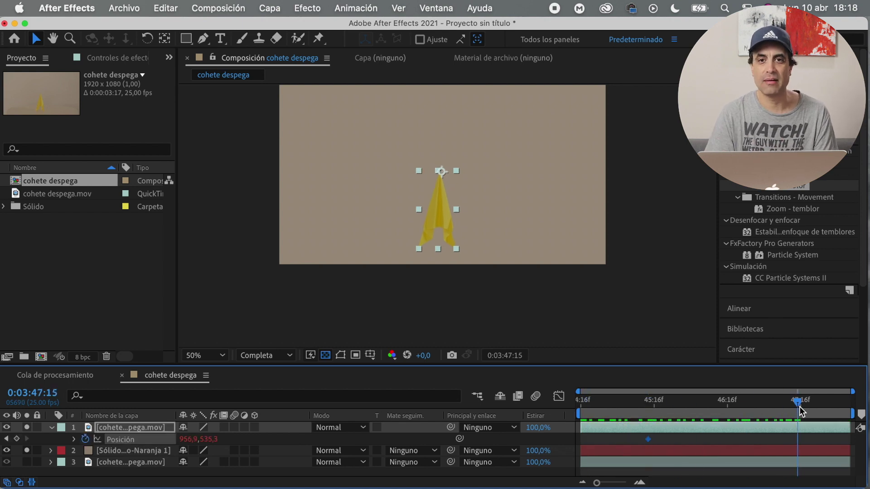
left_click_drag(207, 441, 35, 429)
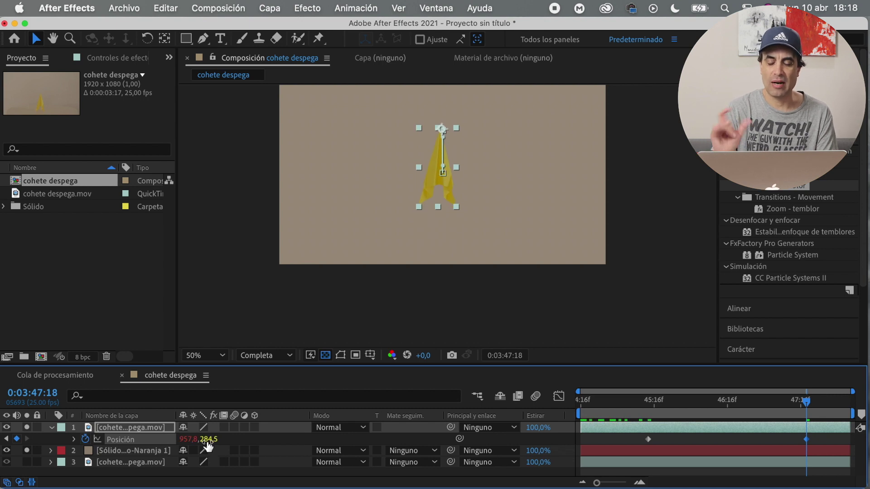
left_click_drag(207, 443, 194, 482)
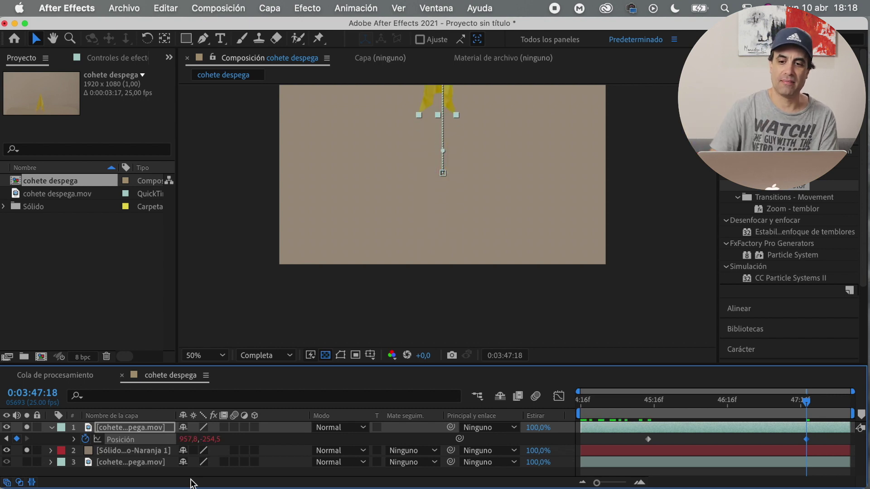
key("space")
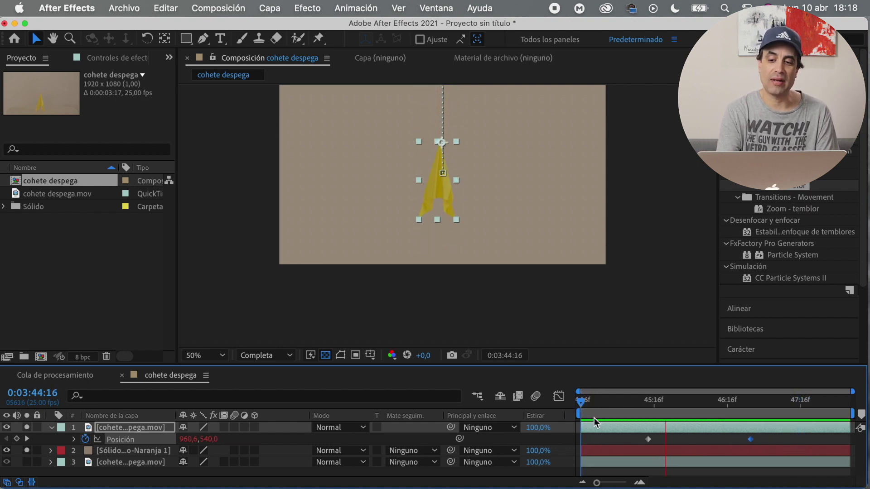
left_click(645, 417)
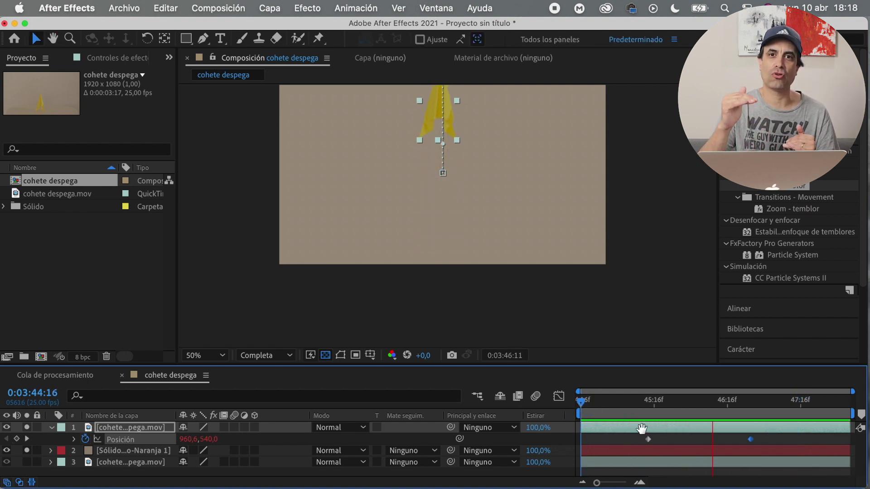
Step: Scrub through the rise and move the position keyframe earlier to fix the timing
left_click_drag(647, 409, 658, 411)
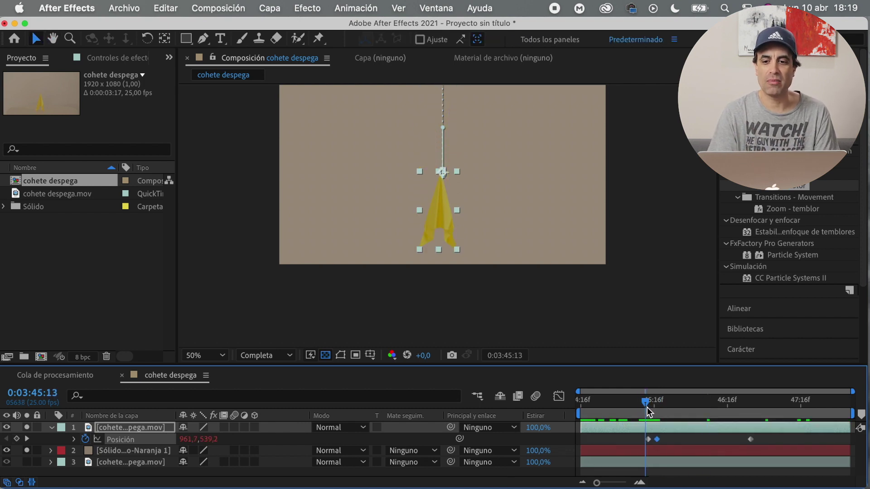
mouse_move(648, 412)
left_mouse_down()
mouse_move(671, 408)
mouse_move(656, 420)
left_mouse_up()
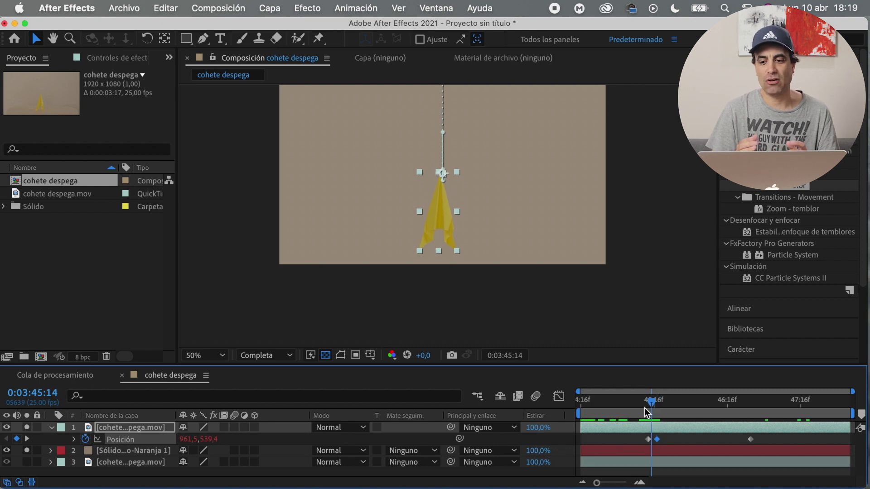
mouse_move(641, 408)
left_mouse_down()
mouse_move(722, 408)
mouse_move(660, 407)
left_mouse_up()
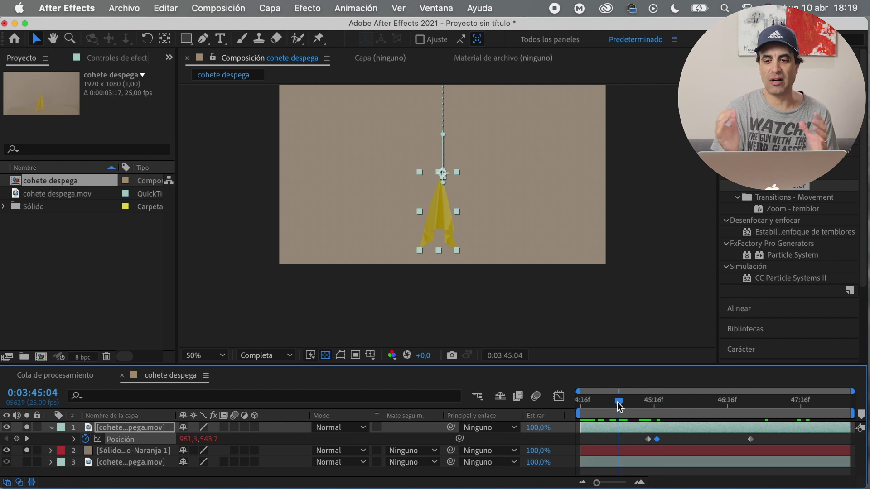
mouse_move(618, 406)
left_mouse_down()
mouse_move(563, 414)
mouse_move(752, 443)
mouse_move(617, 417)
mouse_move(730, 423)
mouse_move(715, 440)
left_mouse_up()
mouse_move(646, 404)
left_mouse_down()
mouse_move(611, 406)
mouse_move(747, 406)
mouse_move(692, 406)
left_mouse_up()
mouse_move(596, 405)
left_mouse_down()
mouse_move(546, 417)
mouse_move(754, 406)
mouse_move(606, 403)
mouse_move(549, 412)
mouse_move(715, 403)
mouse_move(665, 406)
left_mouse_up()
Step: Apply smooth ease (Desacelerac./Acelerac. suave) to all three position keyframes
left_click_drag(730, 438, 644, 442)
right_click(648, 440)
mouse_move(720, 474)
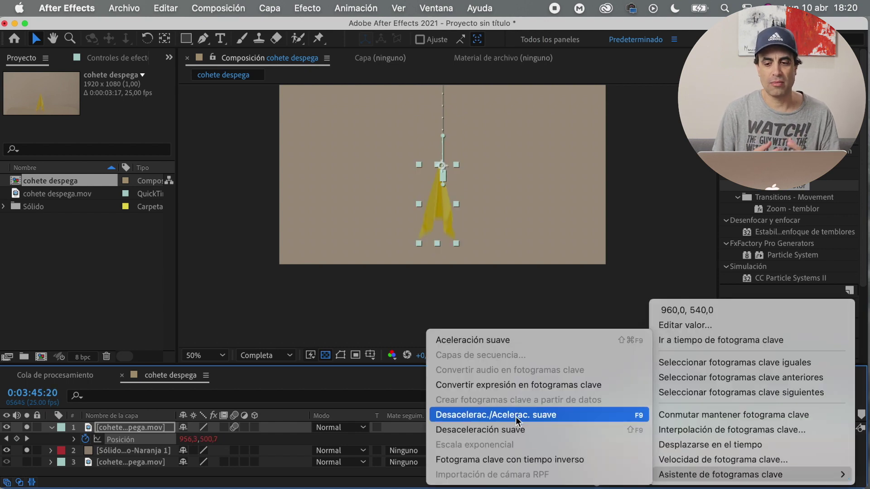
left_click(515, 417)
left_click_drag(666, 406, 554, 413)
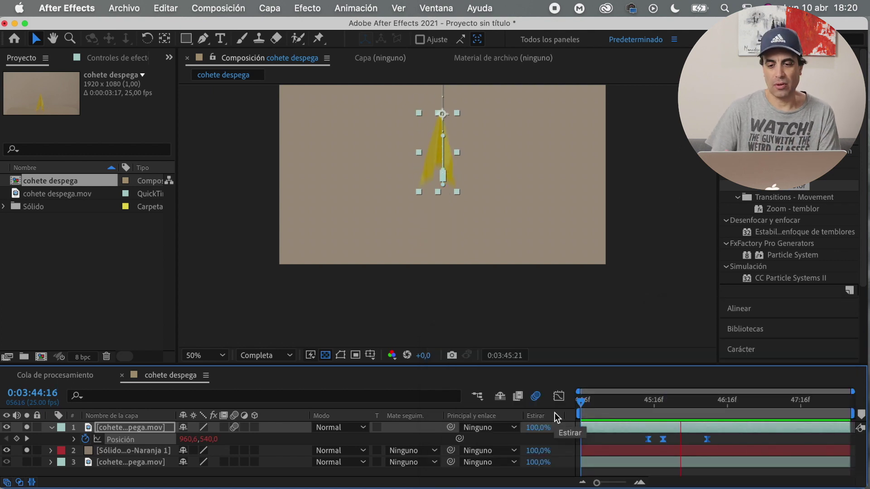
Step: Duplicate the side-view rocket layer, mask the copy around the rocket and feather it 2 px
key("space")
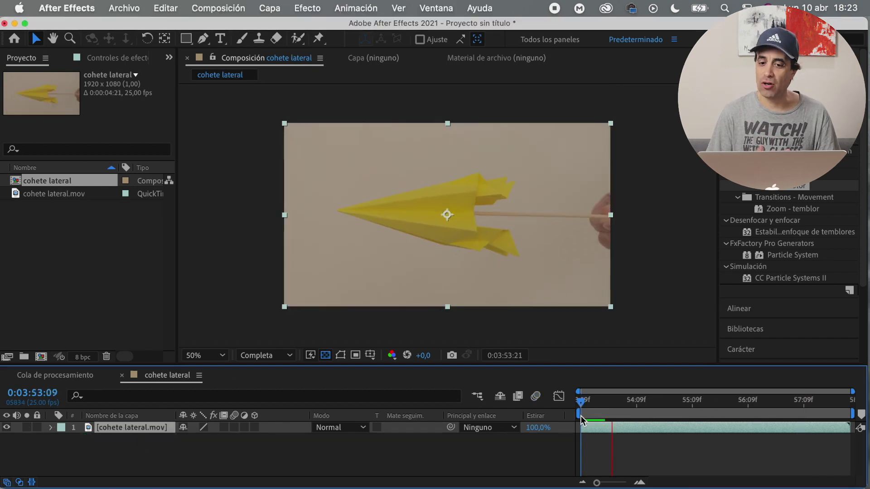
right_click(112, 427)
key("super+d")
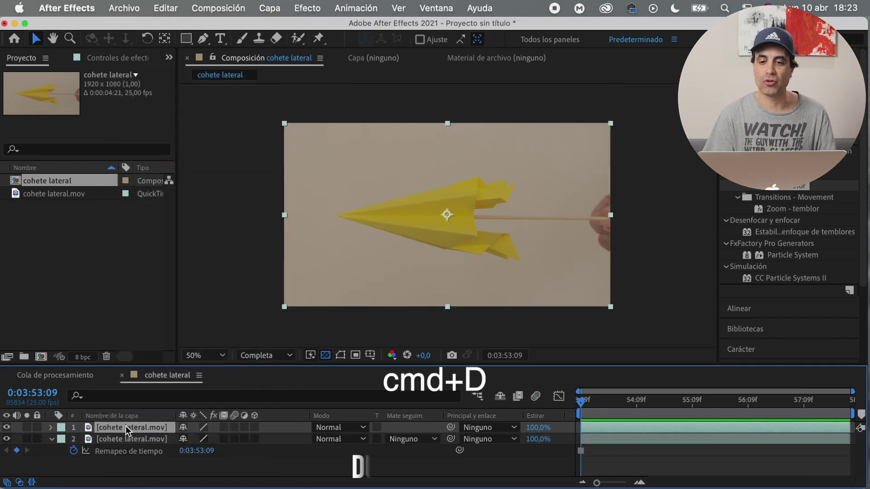
left_click_drag(441, 282, 506, 301)
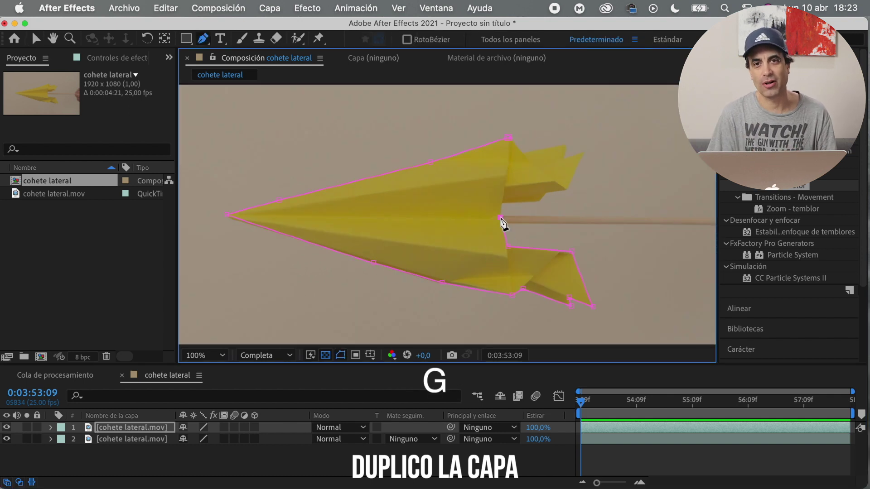
key("v")
scroll(569, 285, "up", 2)
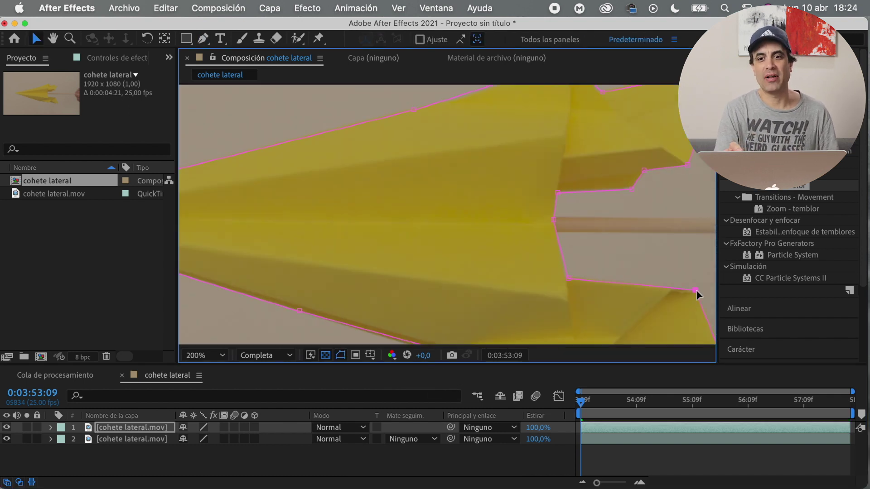
scroll(522, 328, "down", 2)
left_click(27, 427)
left_click(65, 451)
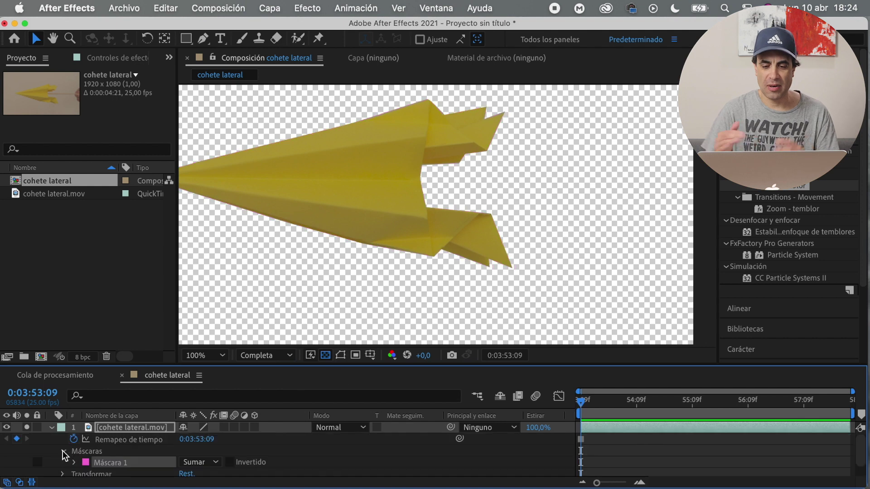
left_click(74, 463)
scroll(74, 462, "down", 2)
left_click(204, 450)
type("2")
key("Return")
scroll(202, 433, "up", 2)
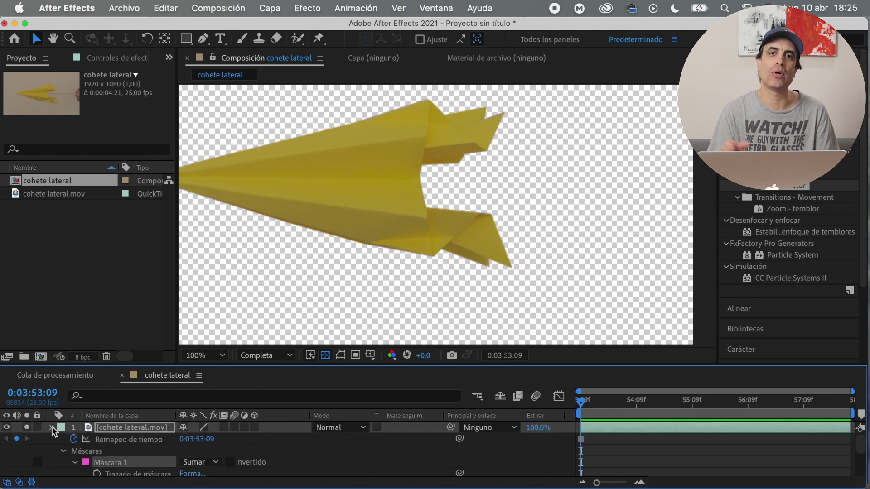
Step: Give the cutout a wiggle(3,10) Position expression and enlarge its scale to 145%
left_click(48, 427)
scroll(401, 258, "down", 2)
left_click(85, 450, "alt")
type("wiggle(1,10)")
double_click(654, 461)
type("3")
left_click(598, 416)
left_click(620, 414)
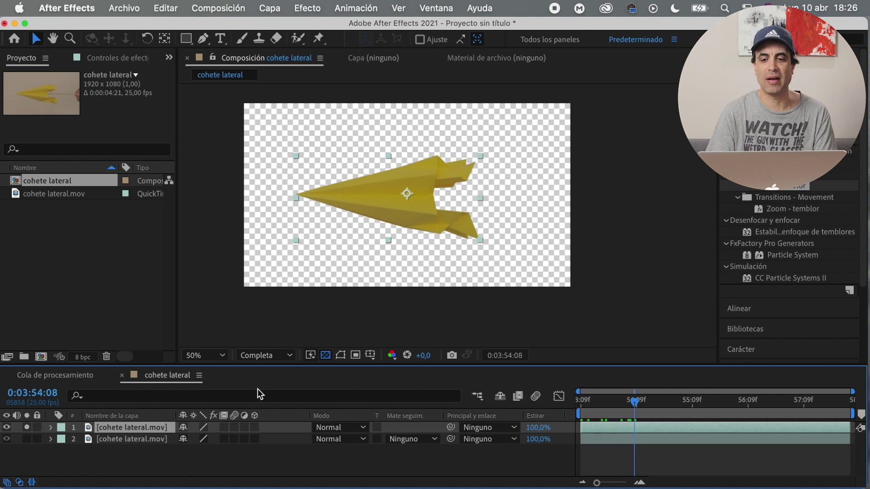
key("s")
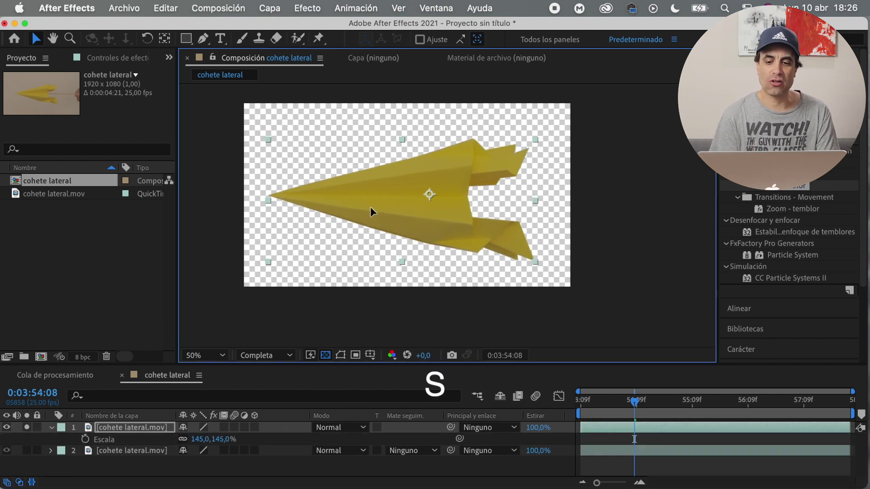
Step: Create a beige solid, stack the rocket cutout above it and preview the animation
right_click(135, 456)
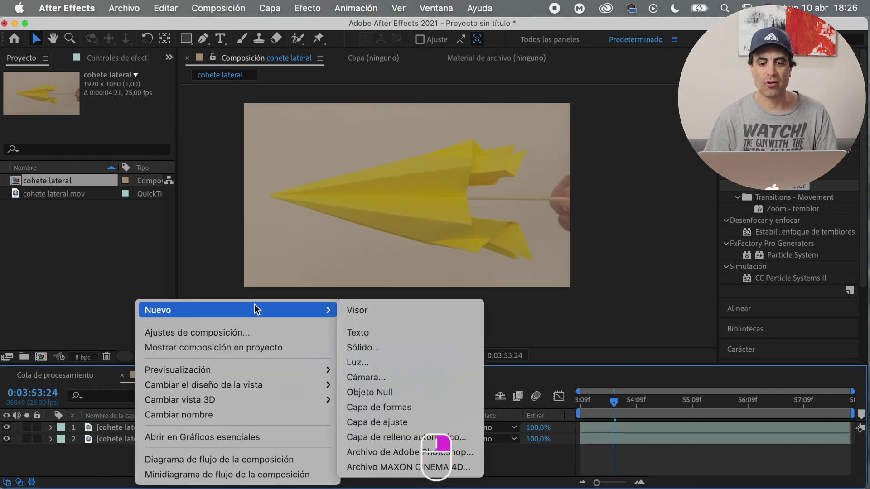
left_click(408, 347)
mouse_move(642, 127)
left_mouse_down()
mouse_move(647, 147)
mouse_move(139, 209)
left_mouse_up()
key("Return")
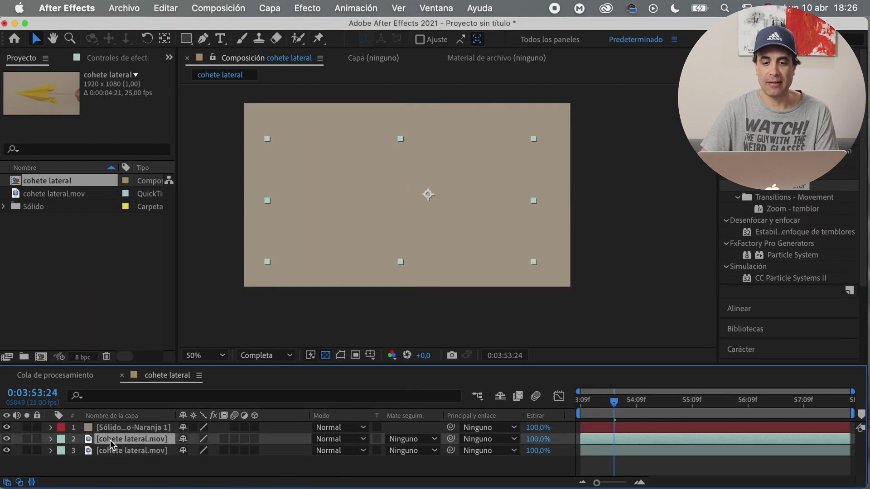
left_click_drag(110, 440, 113, 424)
key("space")
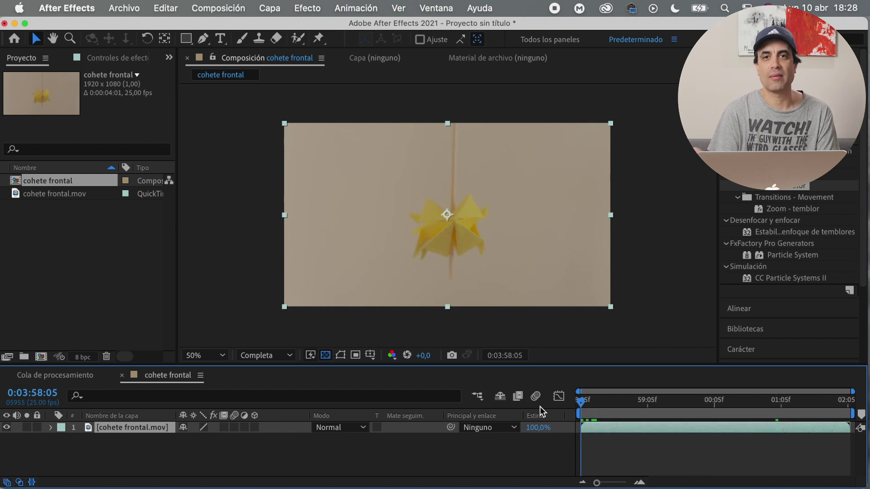
Step: Freeze the front-view rocket clip on the current frame via Tiempo > Congelar fotograma
right_click(127, 428)
mouse_move(152, 161)
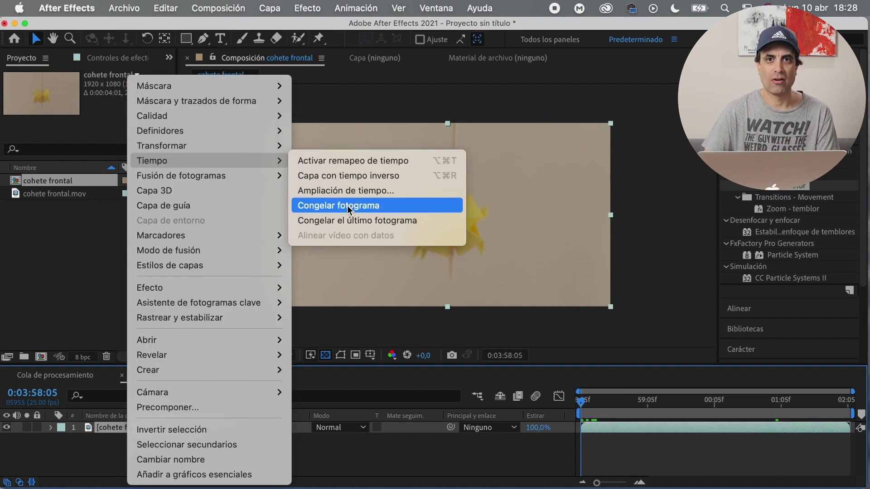
left_click(347, 205)
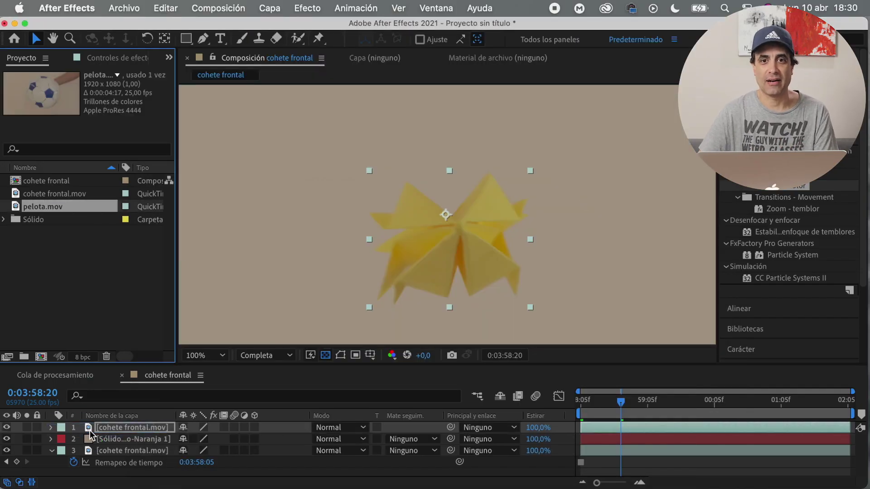
Step: Add pelota.mov to the comp, solo it and freeze it on the current frame
left_click_drag(85, 335, 102, 434)
key("comma")
left_click(27, 439)
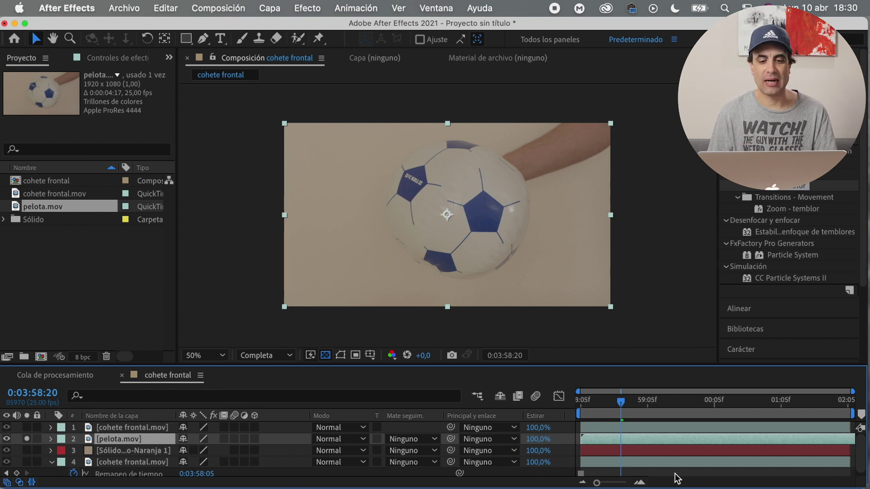
left_click_drag(583, 408, 552, 439)
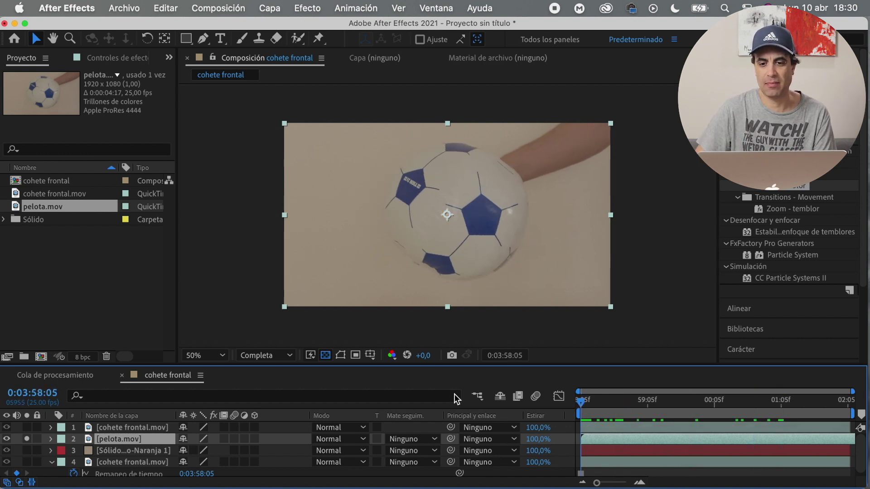
right_click(136, 445)
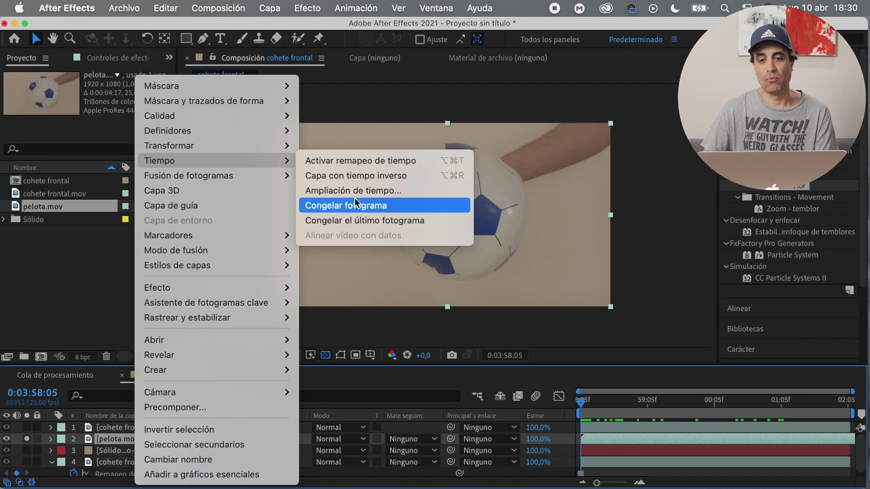
left_click(353, 199)
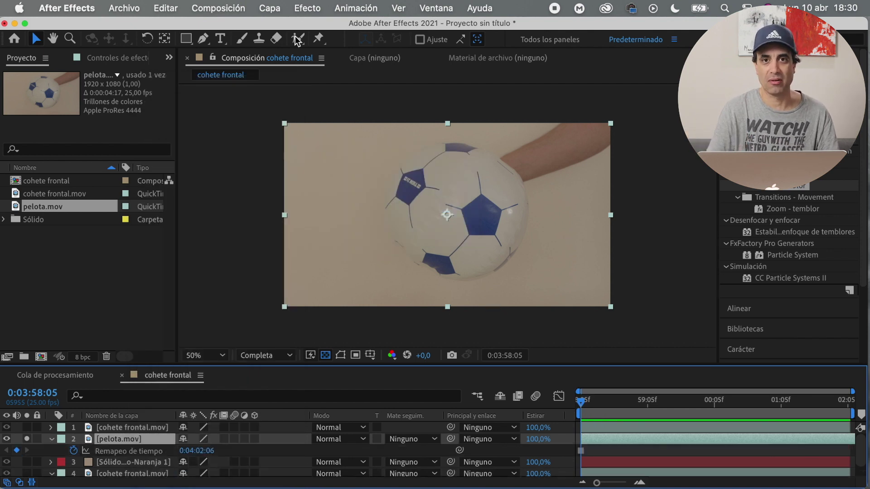
Step: Draw an elliptical mask around the ball and reposition it to fit
left_click_drag(185, 38, 285, 68)
left_click_drag(402, 151, 541, 293)
key("v")
left_click(468, 231)
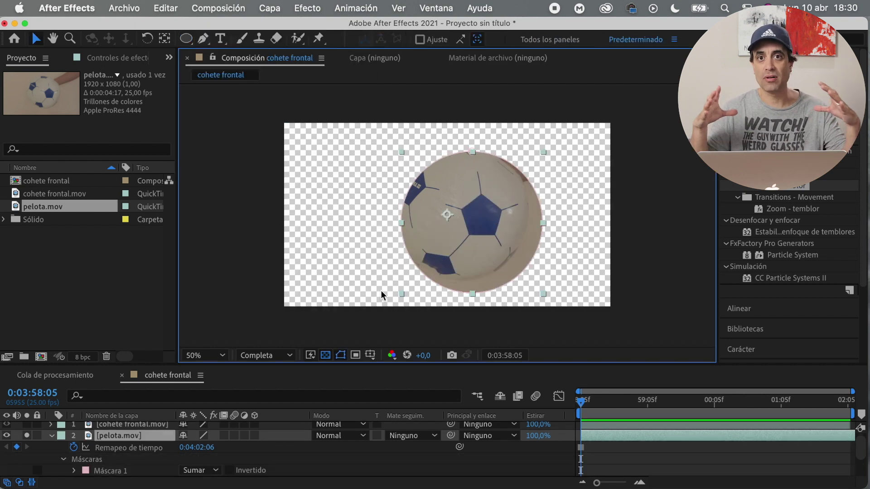
left_click(213, 474)
left_click(210, 382)
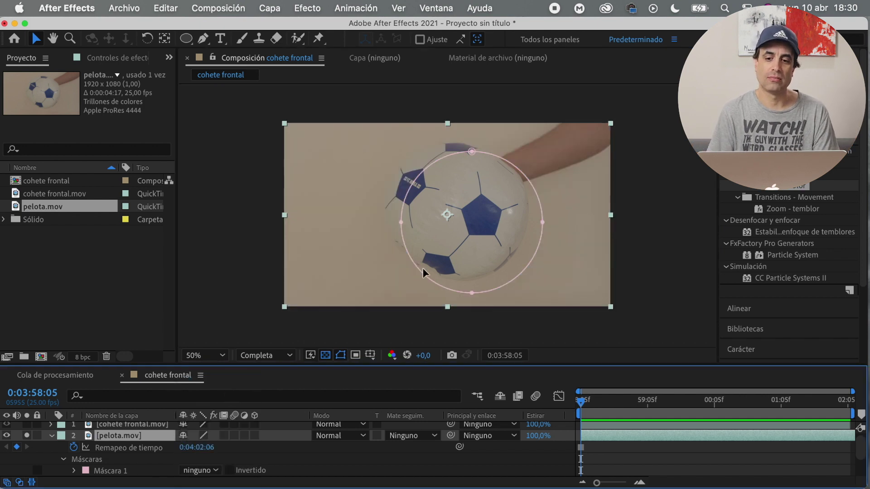
left_click(74, 471)
scroll(109, 448, "down", 2)
left_click(110, 430)
left_click_drag(400, 222, 385, 211)
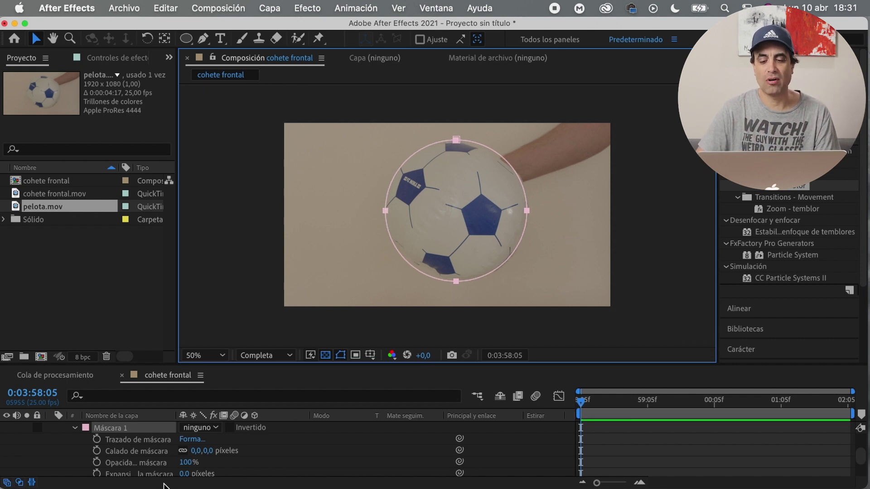
left_click(213, 428)
left_click(222, 400)
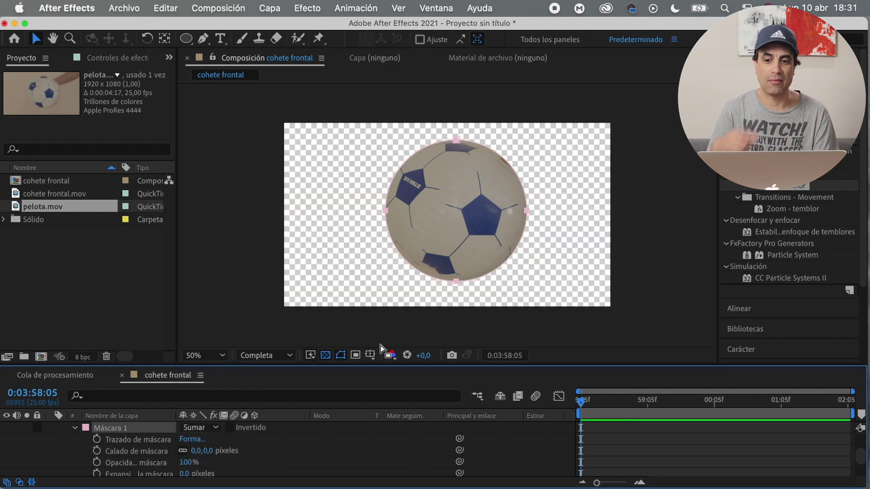
scroll(157, 464, "down", 1)
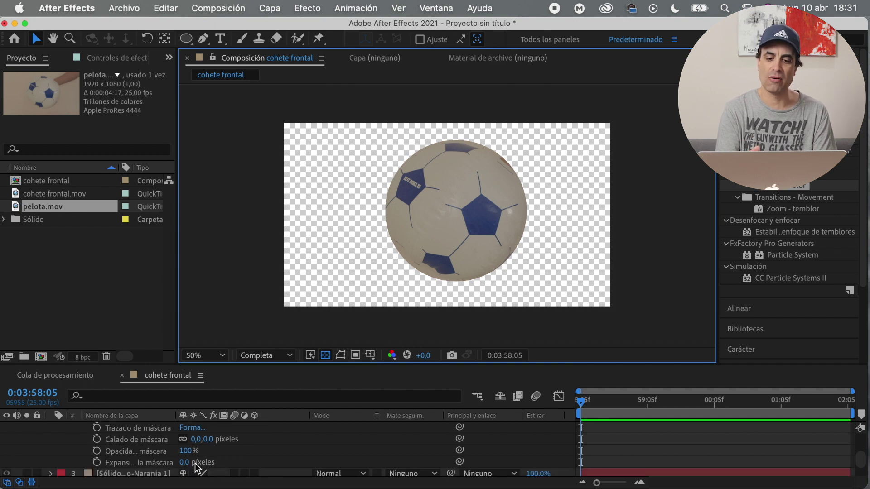
Step: Set the mask Expansión to -15 px and Calado to 4 px for a clean round cut-out
left_click(184, 462)
type("-2")
key("Return")
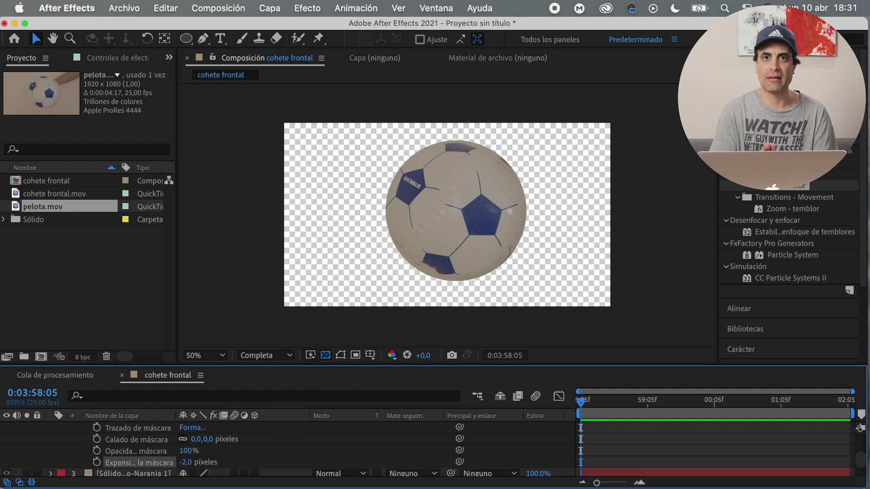
type("-11")
key("Return")
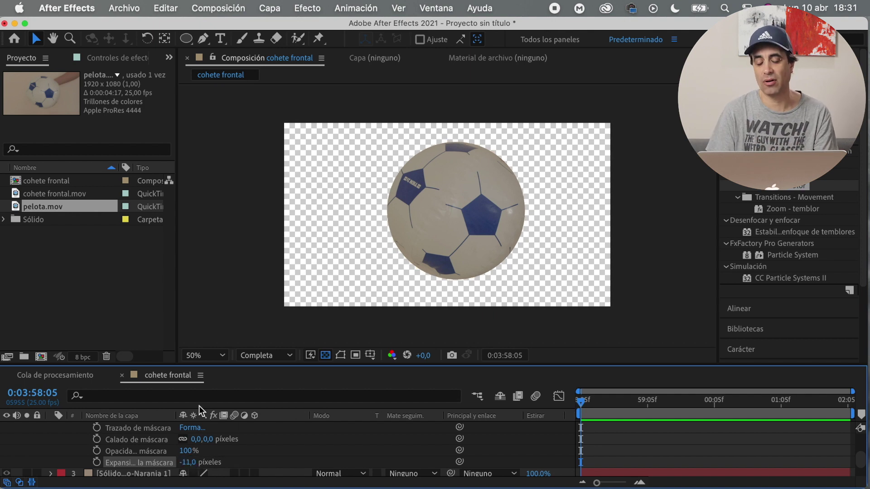
type("5")
key("Return")
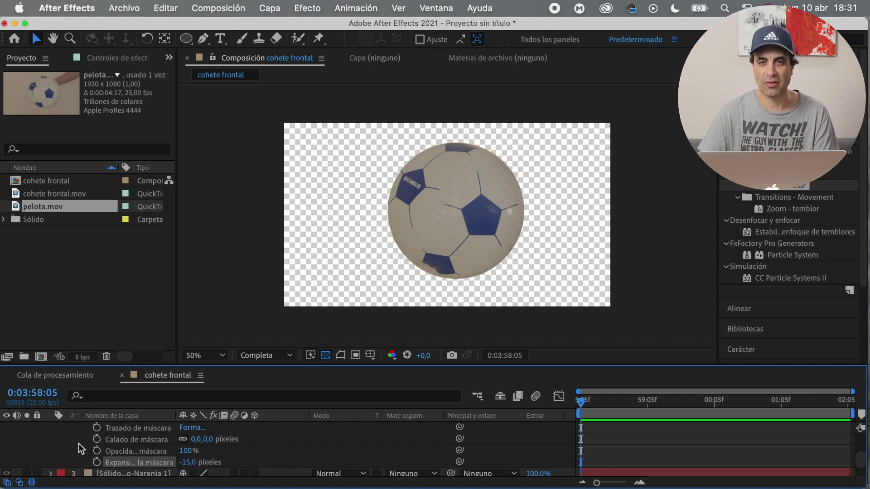
type("4")
key("Return")
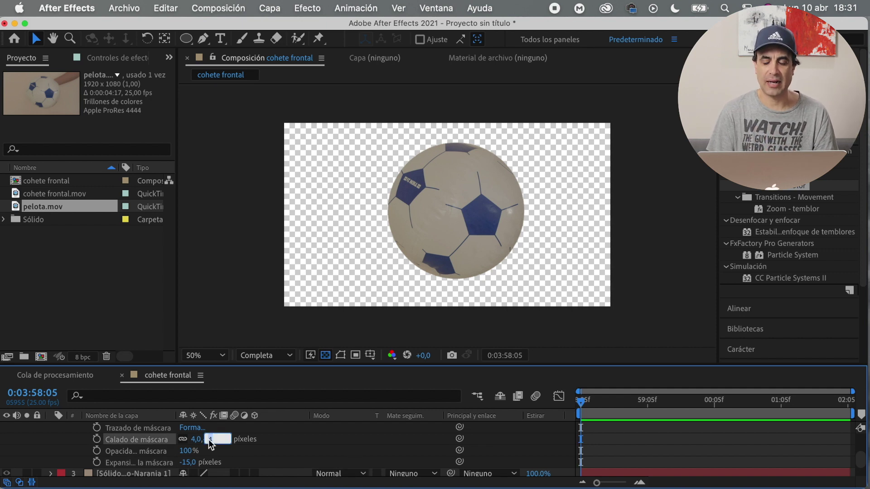
scroll(82, 442, "up", 2)
Step: Collapse the ball's masks, show all layers and scale the ball layer down to 79%
left_click(51, 439)
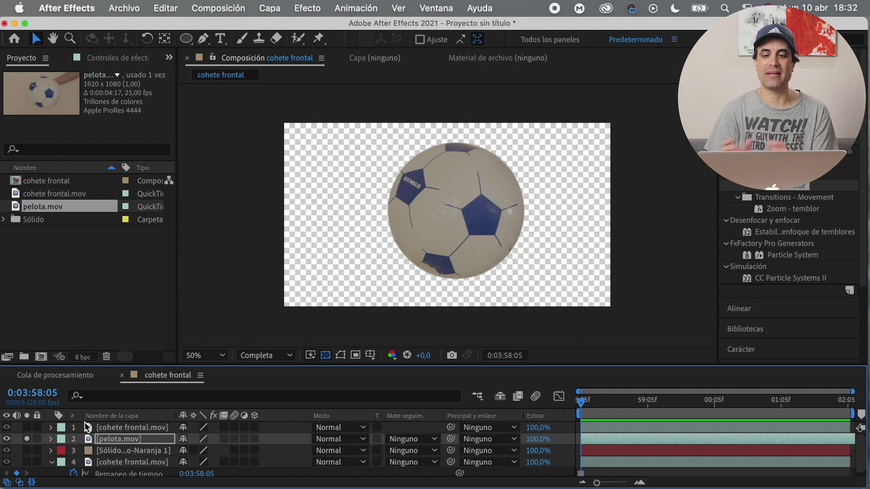
left_click(27, 439)
left_click(456, 231)
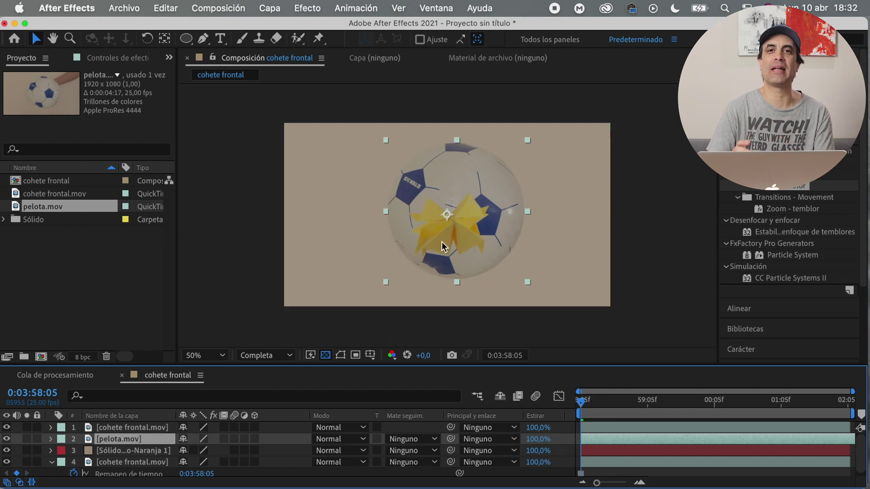
key("s")
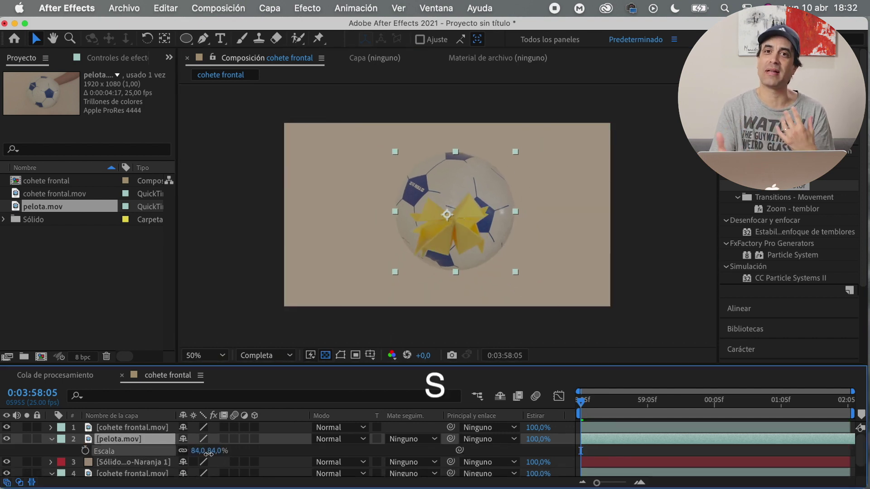
left_click_drag(201, 450, 440, 246)
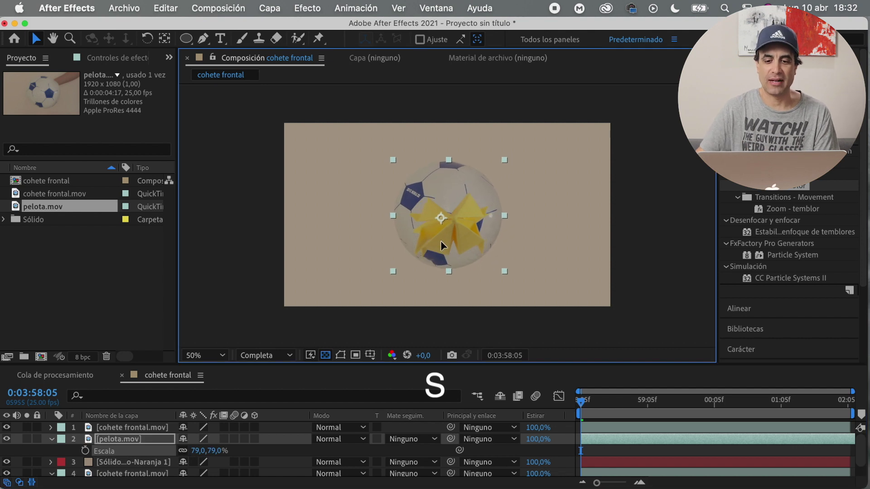
left_click(53, 440)
key("p")
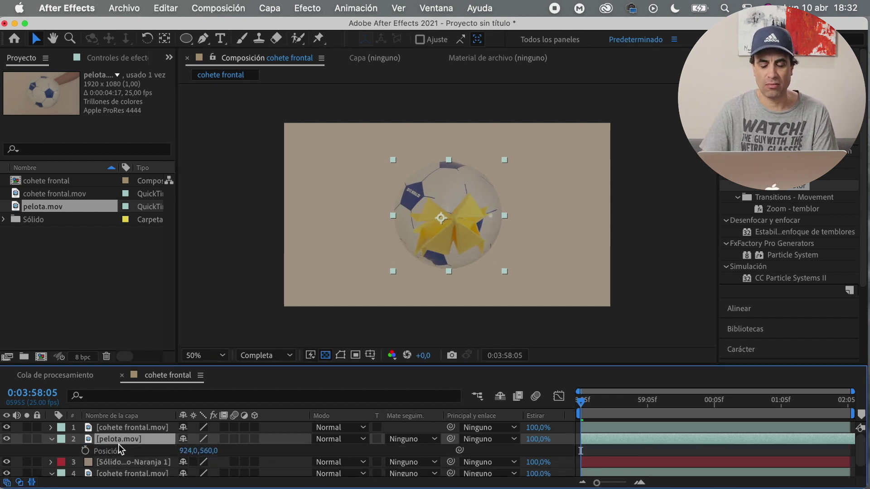
Step: Keyframe the ball's scale to shrink to 21% at 0:04:01:04 and preview it
key("s")
left_click(86, 451)
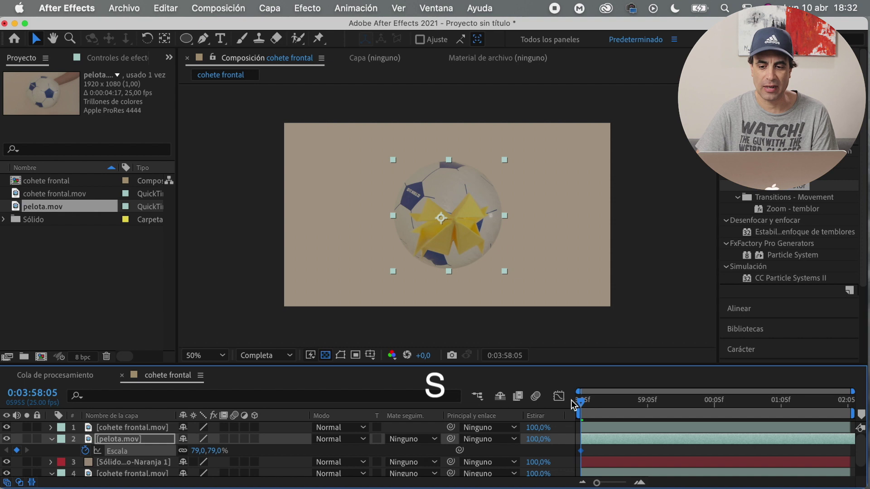
left_click_drag(607, 408, 779, 403)
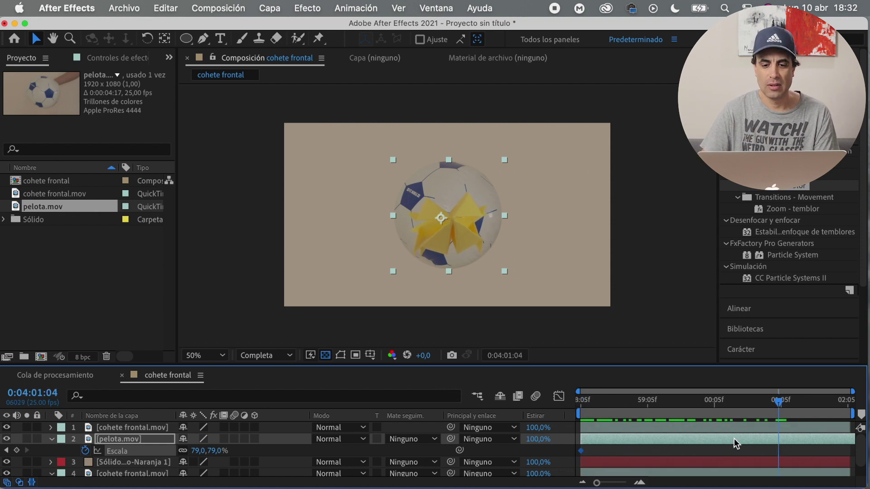
left_click_drag(208, 452, 170, 452)
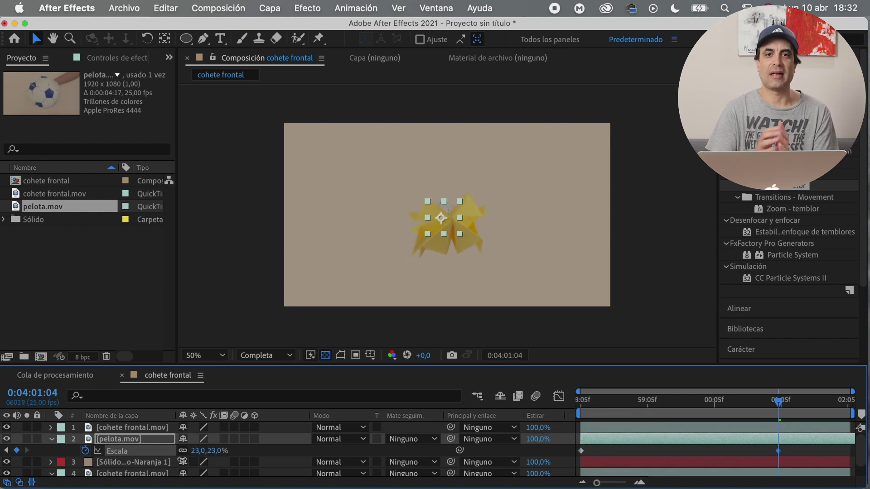
key("space")
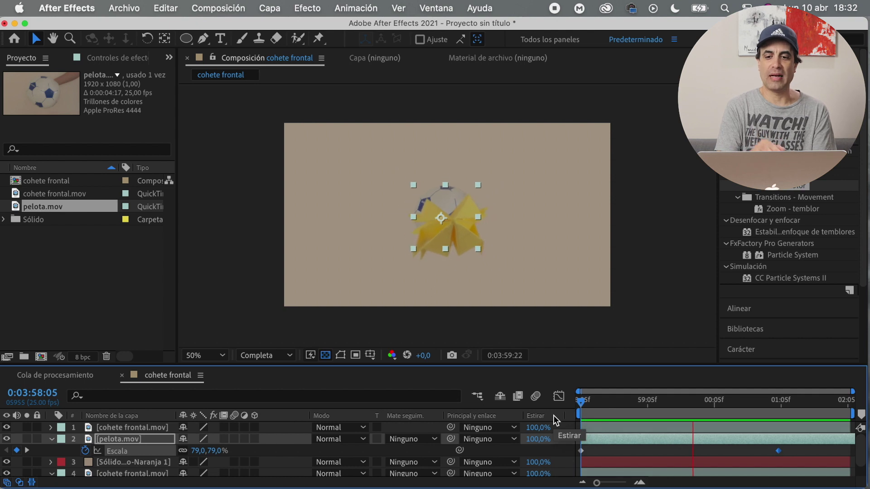
left_click(144, 442)
Step: Keyframe the ball's position so the shrunken ball rises higher by 0:04:01:04, then preview
key("p")
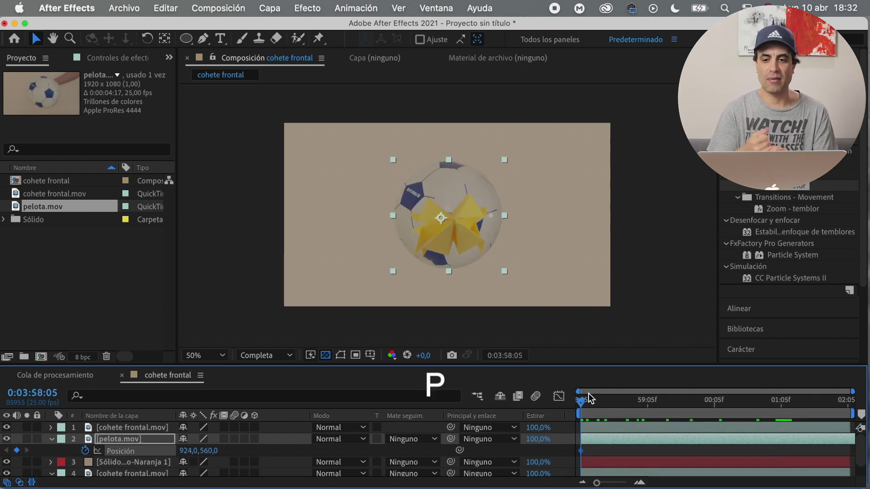
left_click_drag(584, 401, 656, 401)
key("u")
left_click(741, 401)
left_click(777, 419)
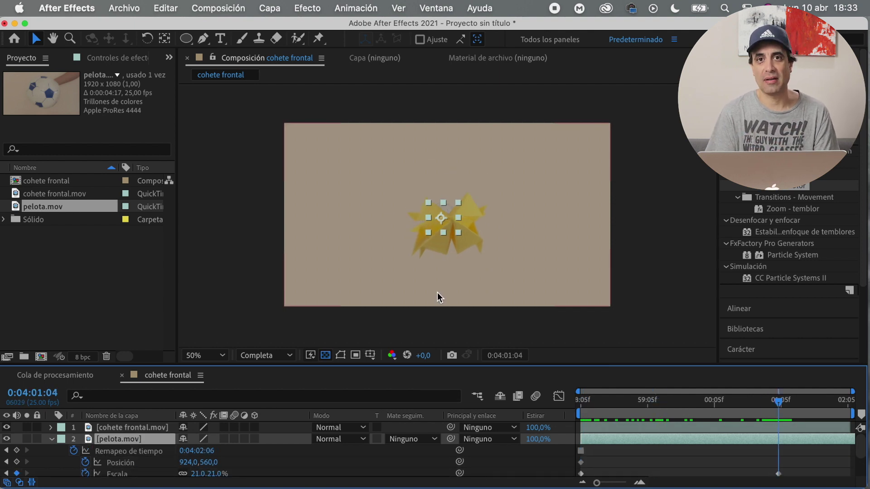
left_click_drag(206, 462, 106, 463)
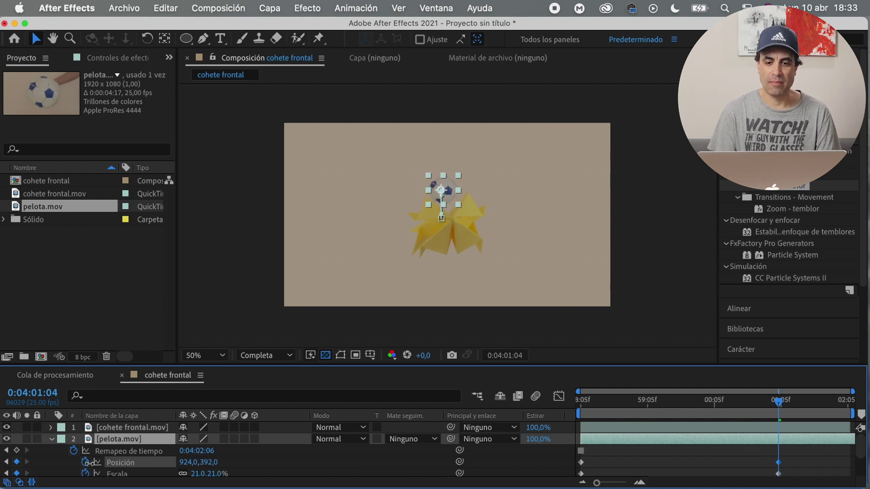
left_click_drag(596, 401, 579, 401)
key("space")
Step: Turn on motion blur for the ball layer
left_click(235, 440)
left_click(535, 397)
key("space")
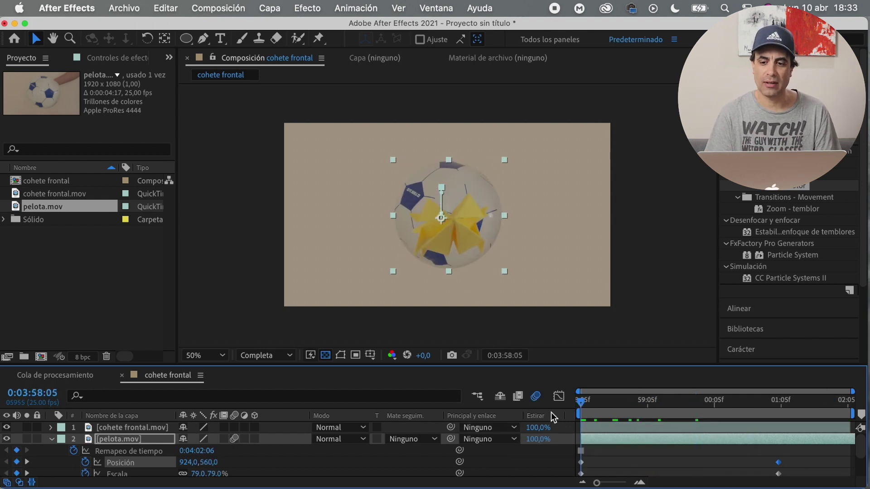
Step: Change the rocket's Position expression to wiggle(5,20)
left_click(52, 440)
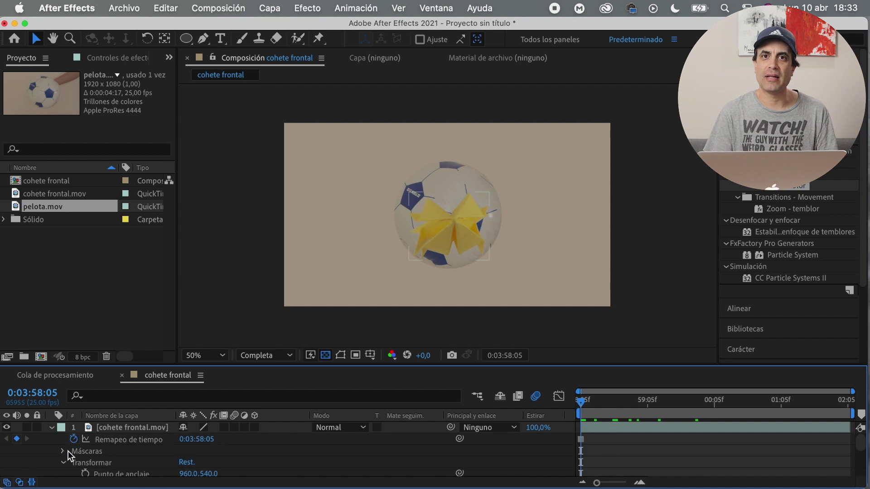
scroll(149, 450, "down", 2)
scroll(112, 458, "up", 2)
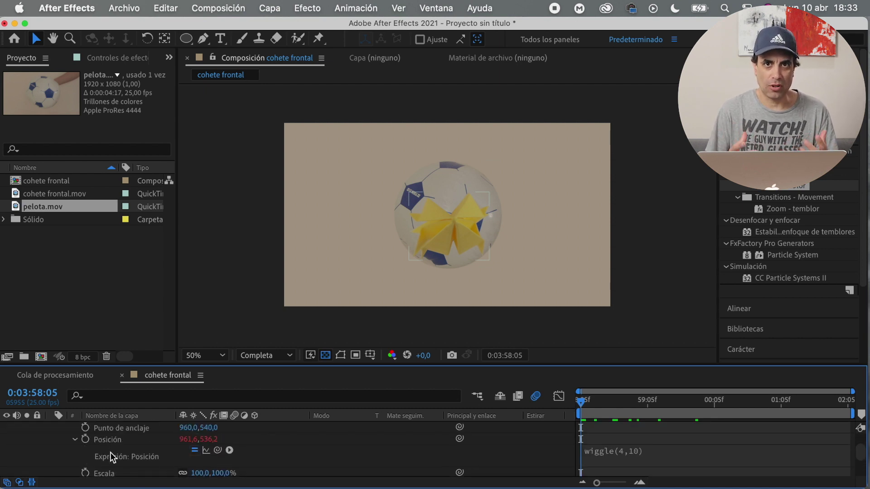
double_click(614, 448)
type("5")
key("KP_Enter")
key("space")
left_click(680, 454)
key("BackSpace")
type("2")
key("KP_Enter")
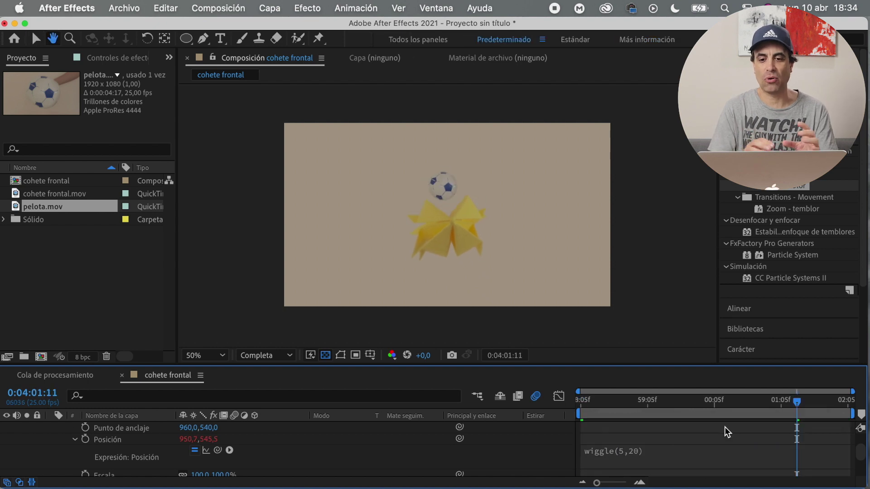
scroll(435, 458, "up", 3)
Step: Review the keyframes, preview the wiggling rocket and ball from the start, and bring up the cohete despega project
left_click(110, 439)
key("u")
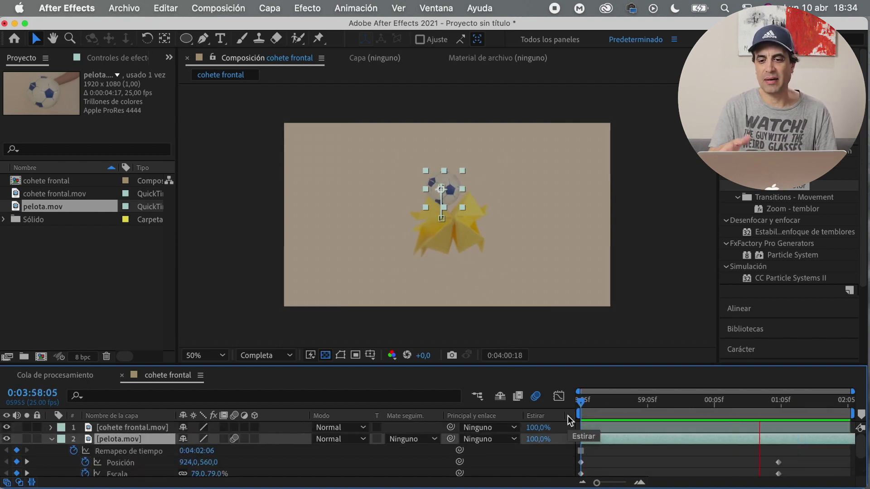
key("space")
mouse_move(212, 463)
left_mouse_down()
mouse_move(200, 463)
mouse_move(205, 450)
left_mouse_up()
left_click_drag(592, 400, 816, 401)
left_click(503, 340)
key("Home")
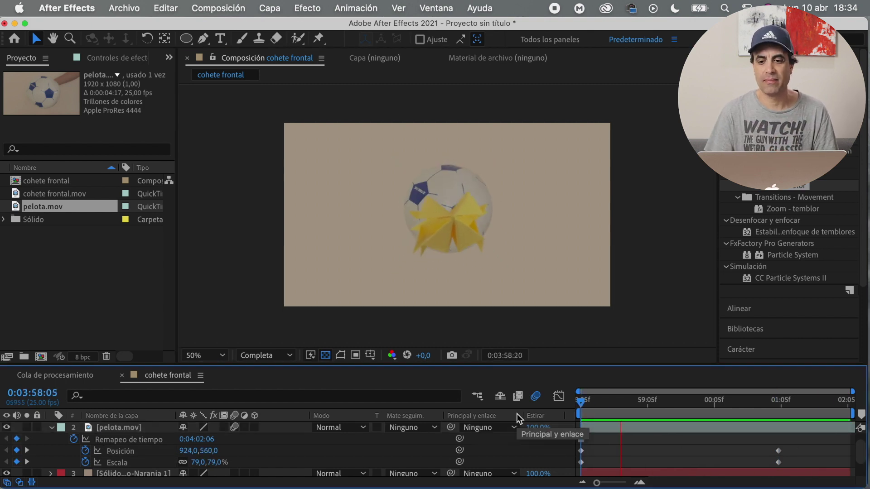
scroll(117, 465, "up", 3)
scroll(117, 465, "down", 5)
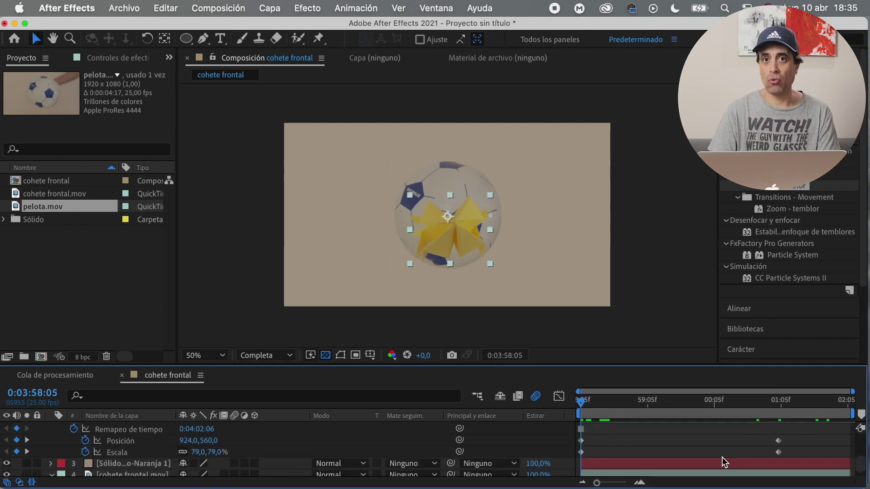
key("u")
left_click(579, 401)
scroll(784, 417, "up", 3)
key("space")
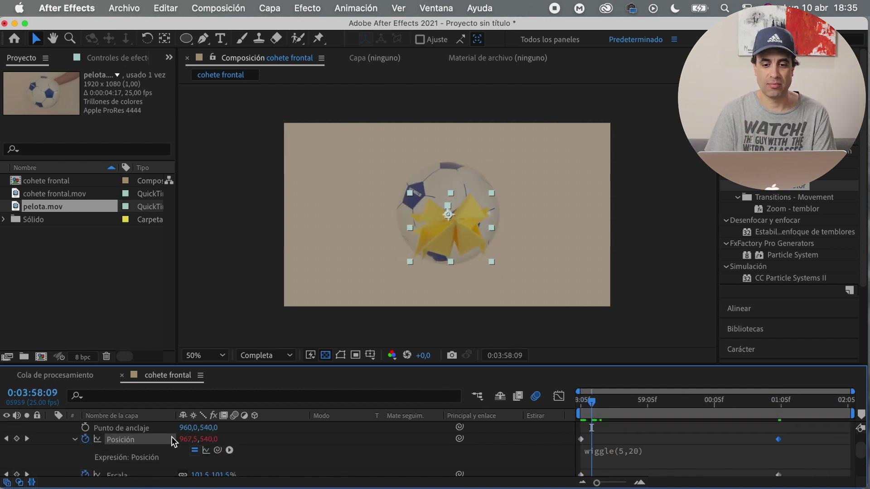
scroll(85, 443, "up", 3)
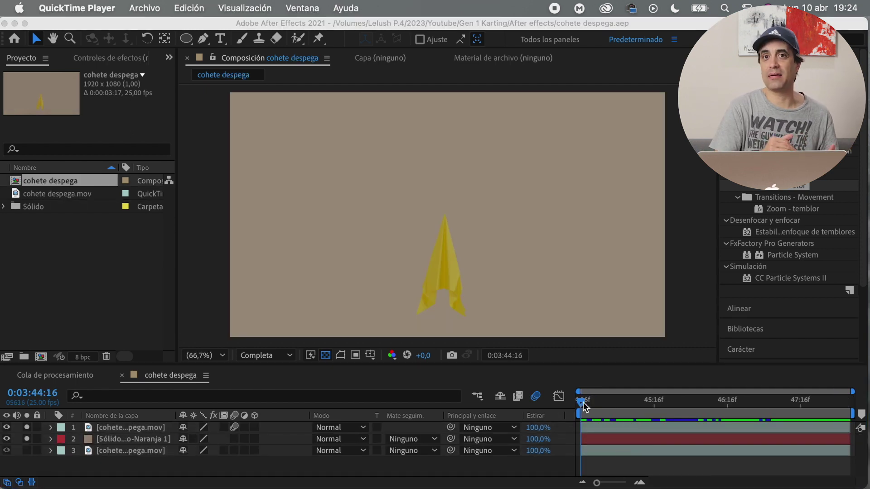
left_click(583, 406)
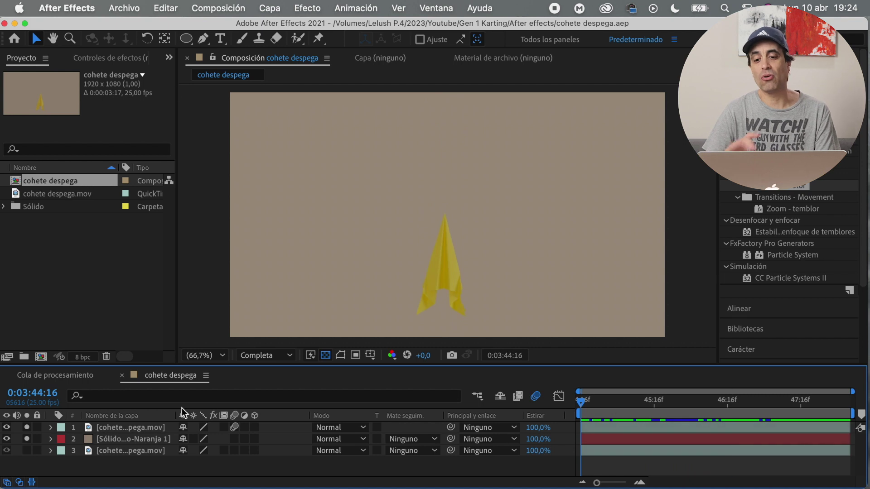
Step: Save the project as a new file named cohete aterriza
left_click(111, 11)
mouse_move(137, 140)
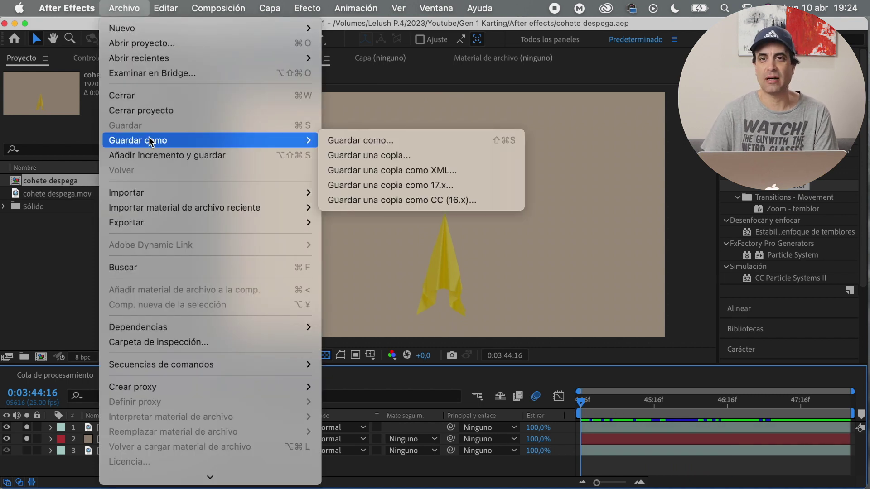
left_click(338, 141)
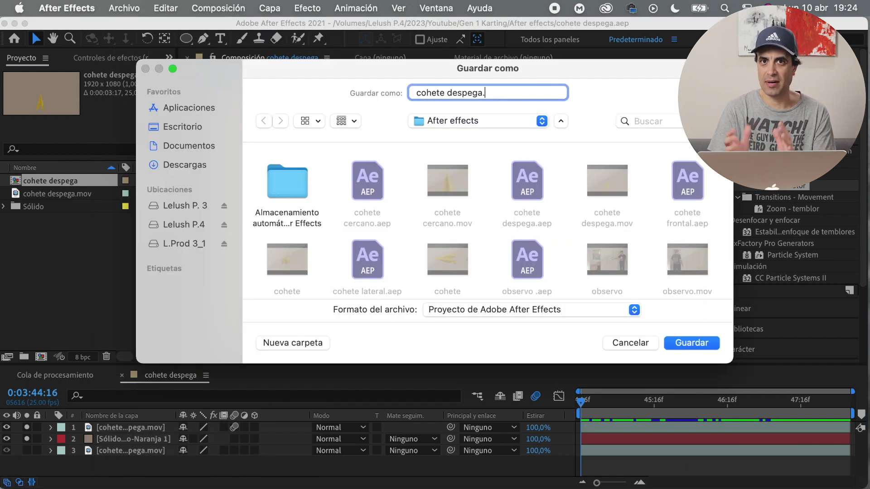
type("za")
key("Return")
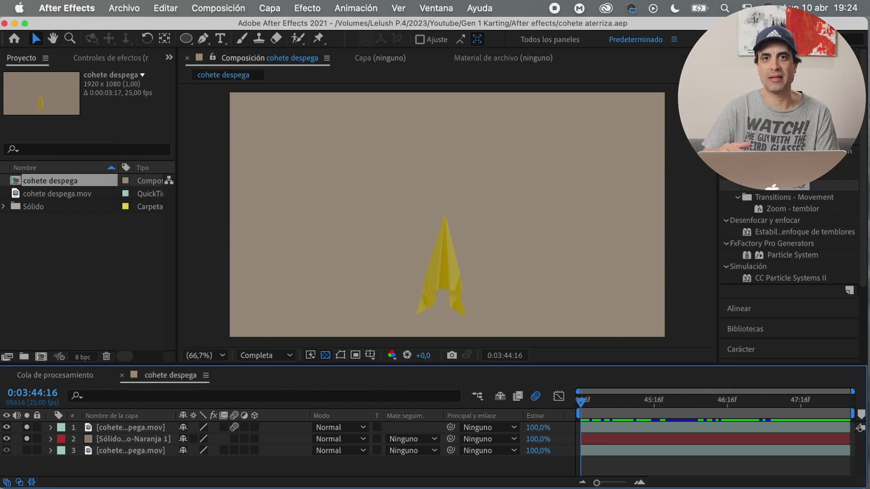
Step: Clear the rocket layer's existing position keyframes and return to the composition start
left_click(118, 427)
key("p")
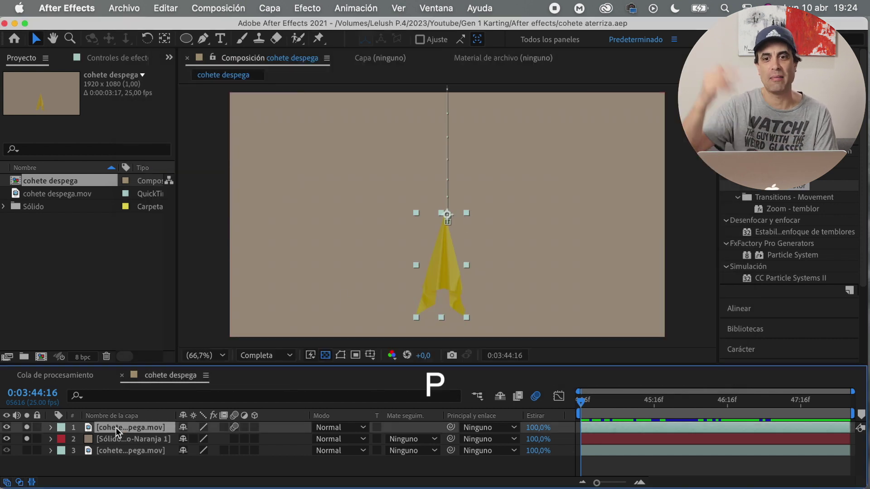
key("k")
left_click_drag(728, 438, 625, 439)
key("Delete")
key("Home")
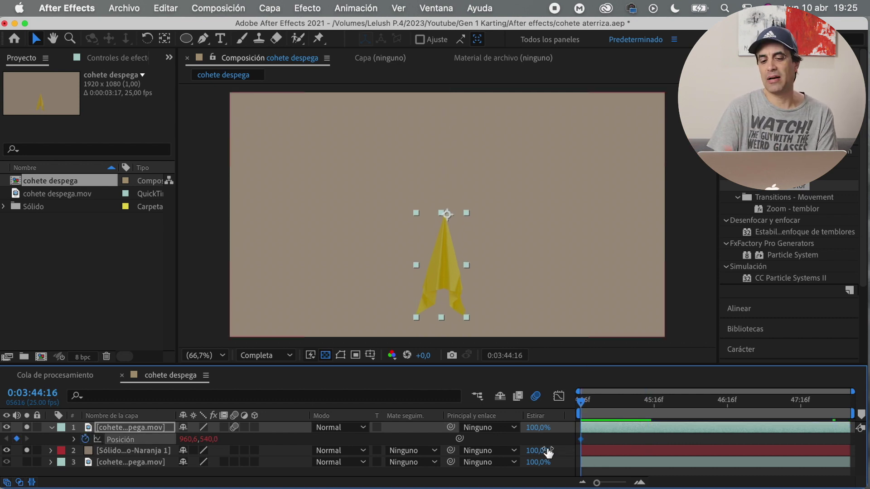
Step: Keyframe the rocket above the top edge of the frame at the start so it descends to its landing spot
key("space")
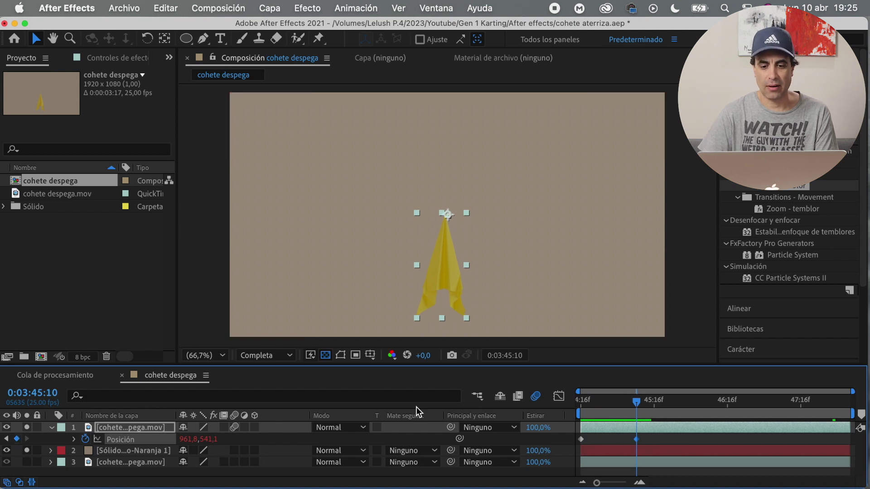
left_click_drag(636, 403, 577, 426)
left_click_drag(206, 439, 66, 427)
left_click_drag(209, 440, 213, 443)
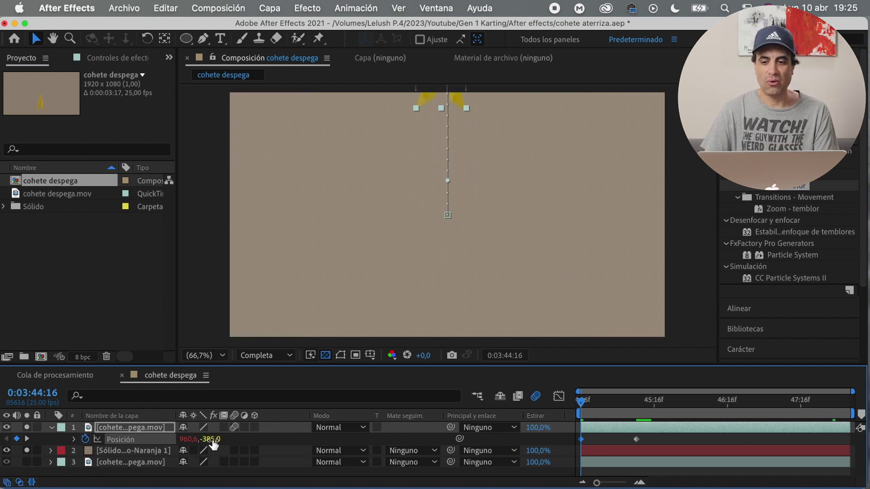
Step: Preview the descent and lift the rocket slightly at the landing frame
key("space")
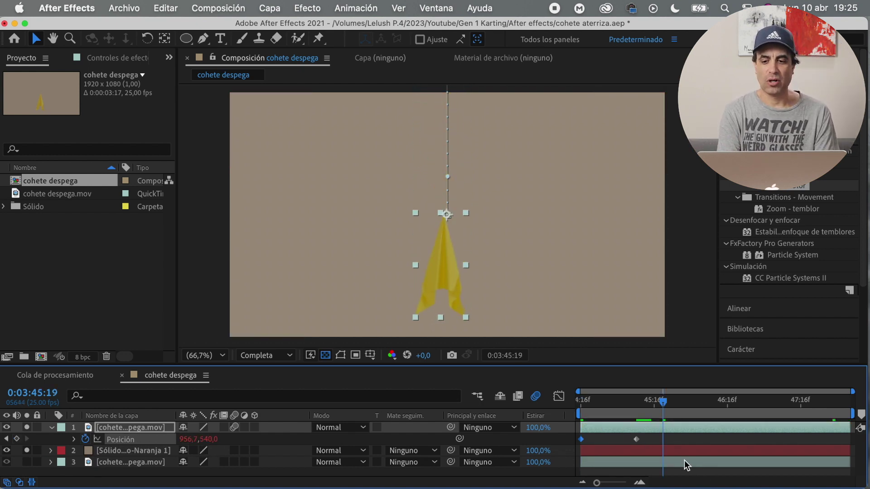
left_click_drag(662, 428, 620, 424)
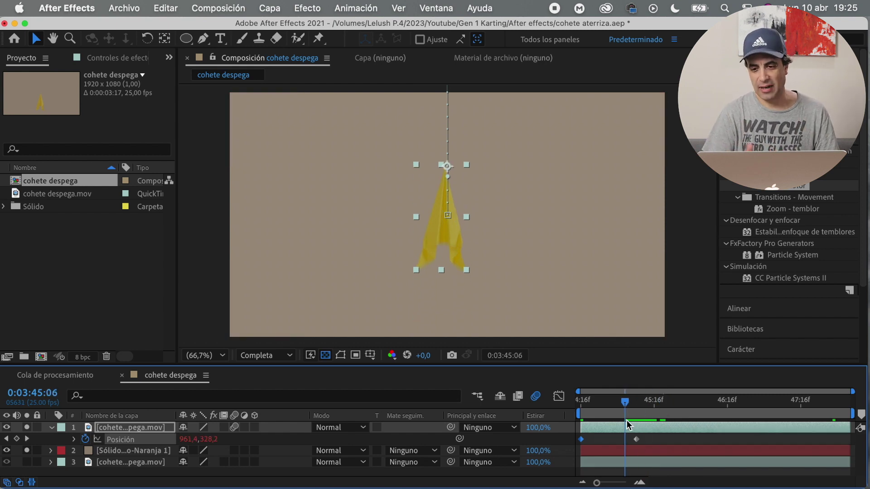
key("space")
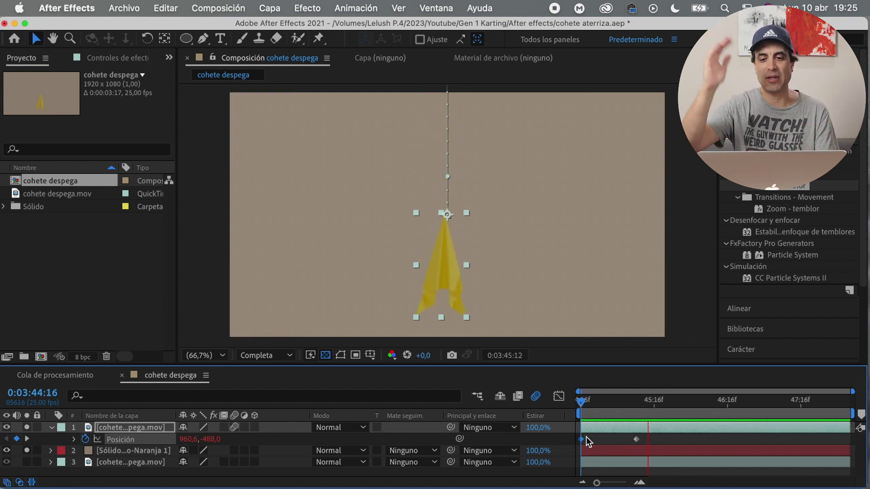
left_click_drag(630, 412, 648, 419)
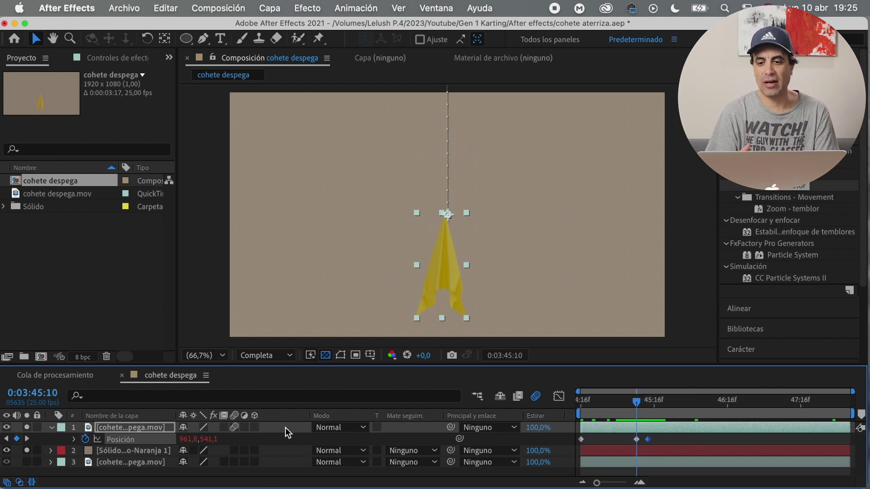
left_click_drag(208, 445, 143, 443)
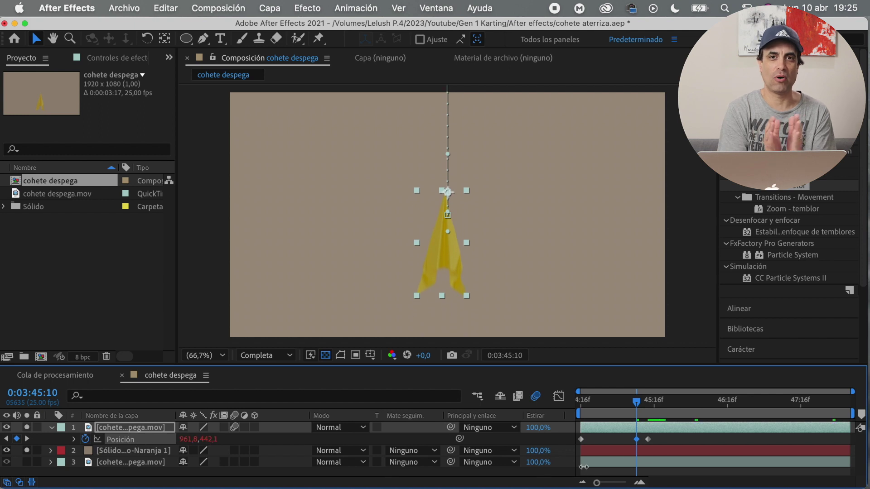
mouse_move(615, 415)
left_mouse_down()
mouse_move(643, 419)
mouse_move(638, 434)
left_mouse_up()
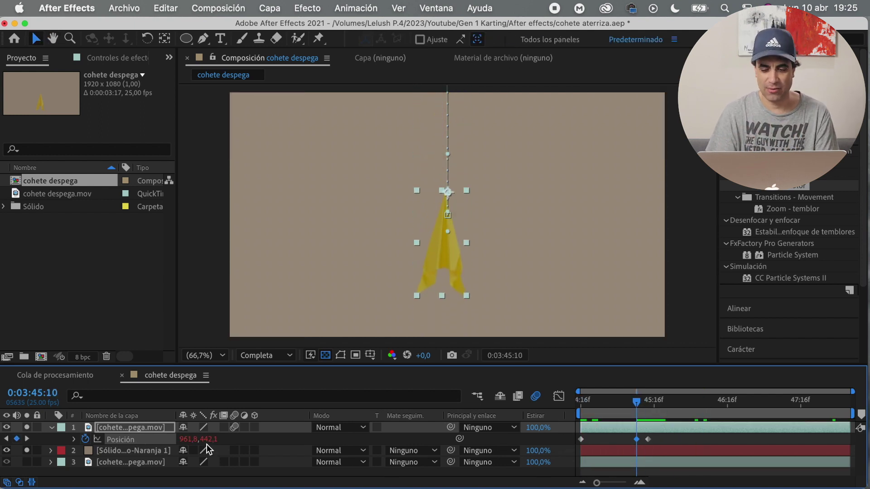
Step: Replay the landing and retime the later position keyframes slightly later
left_click(578, 404)
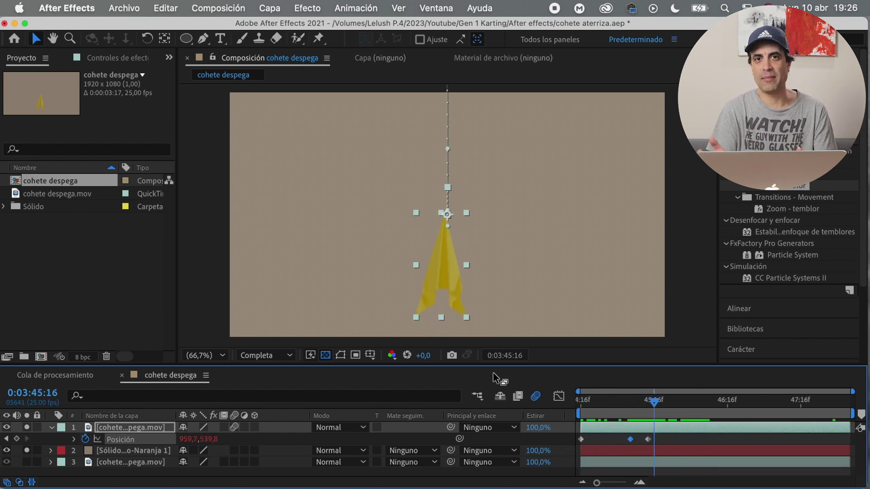
left_click(648, 406)
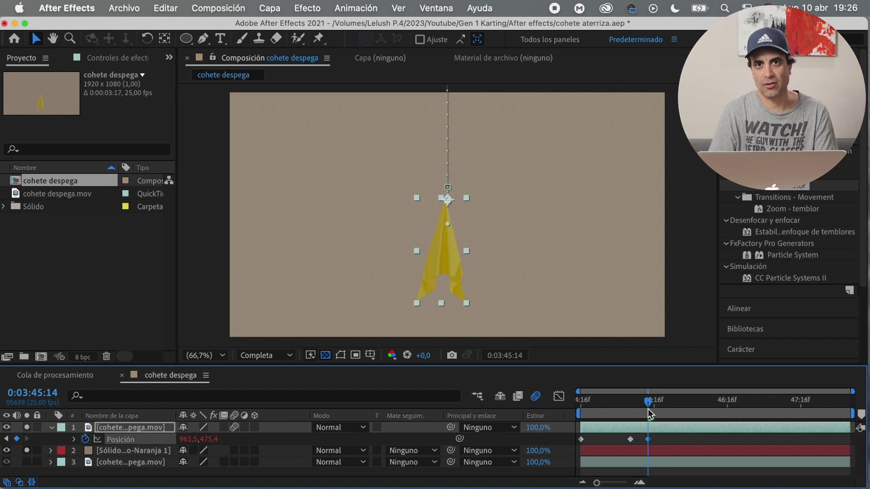
key("space")
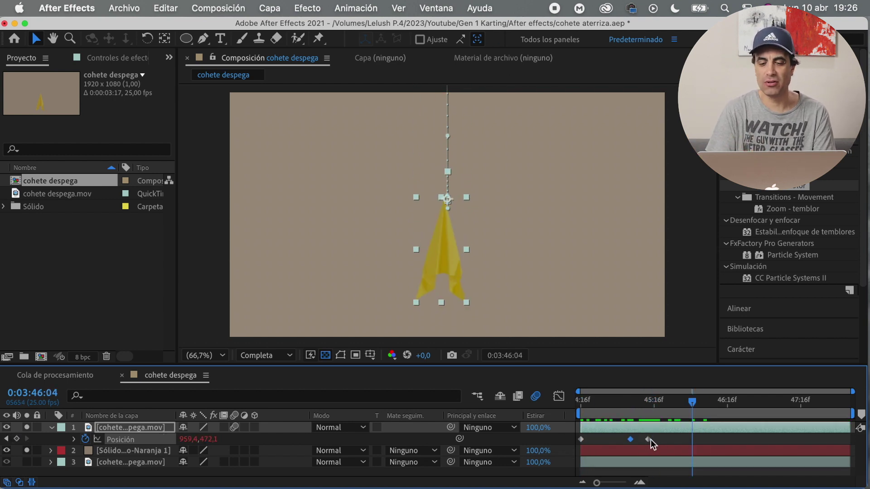
key("alt+Right")
key("alt+Right")
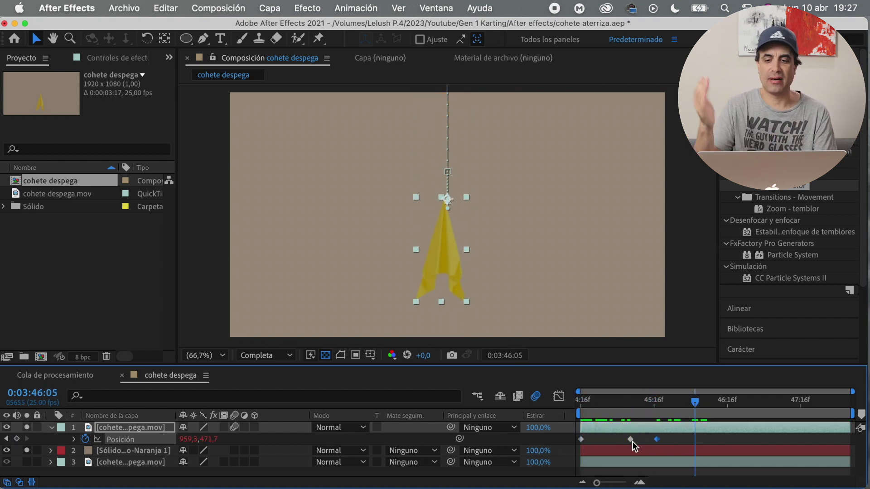
key("alt+Left")
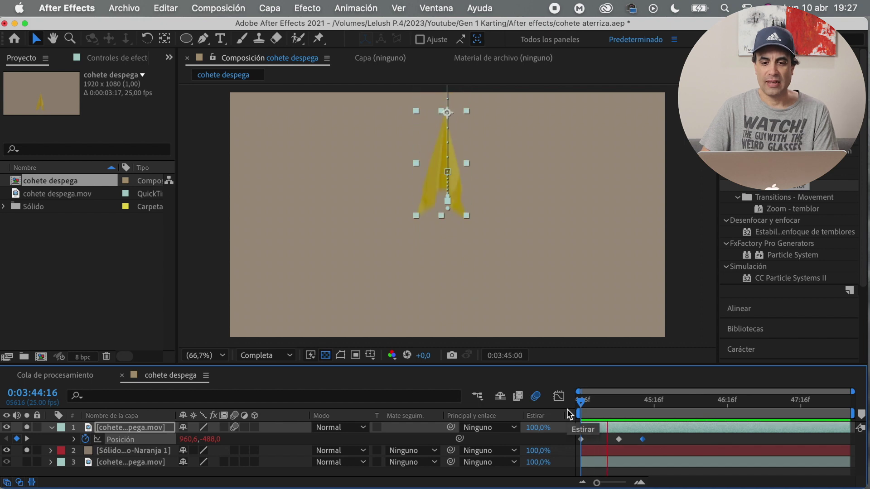
left_click_drag(614, 440, 641, 440)
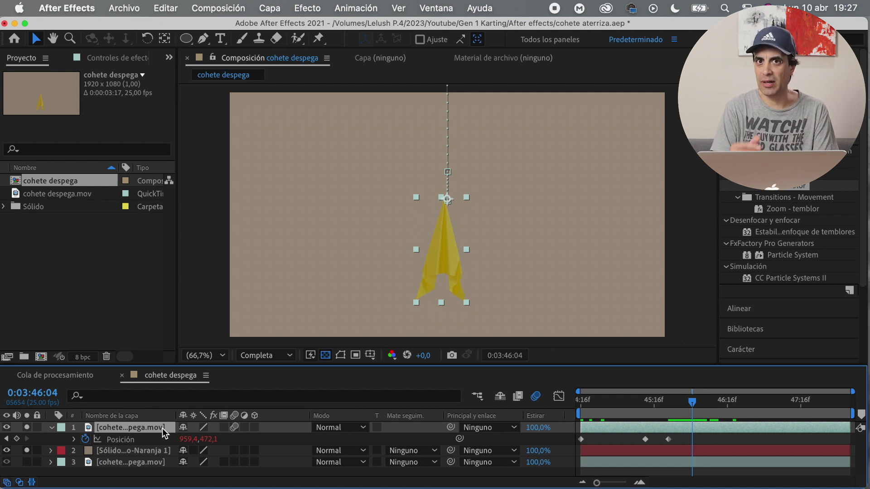
Step: Duplicate the rocket layer, start the top copy at the playhead and check its wiggle expression
key("super+d")
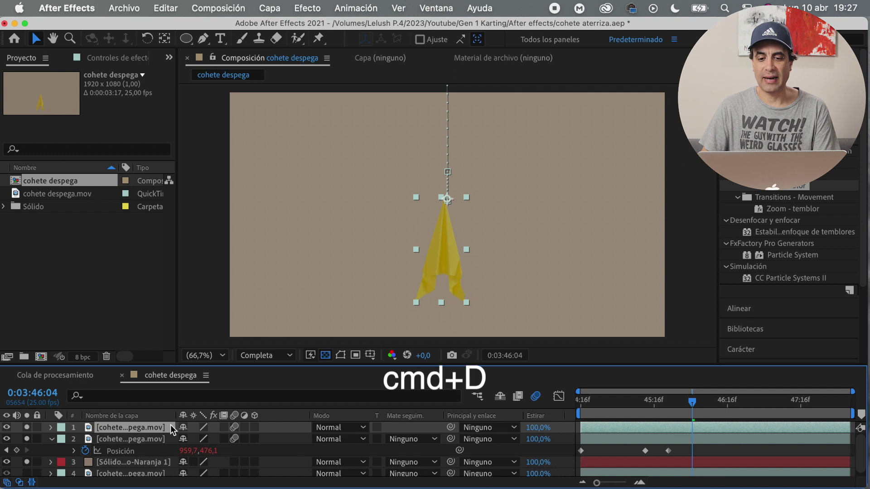
left_click(50, 427)
left_click_drag(602, 430, 713, 430)
left_click(52, 428)
left_click(63, 451)
scroll(96, 466, "down", 2)
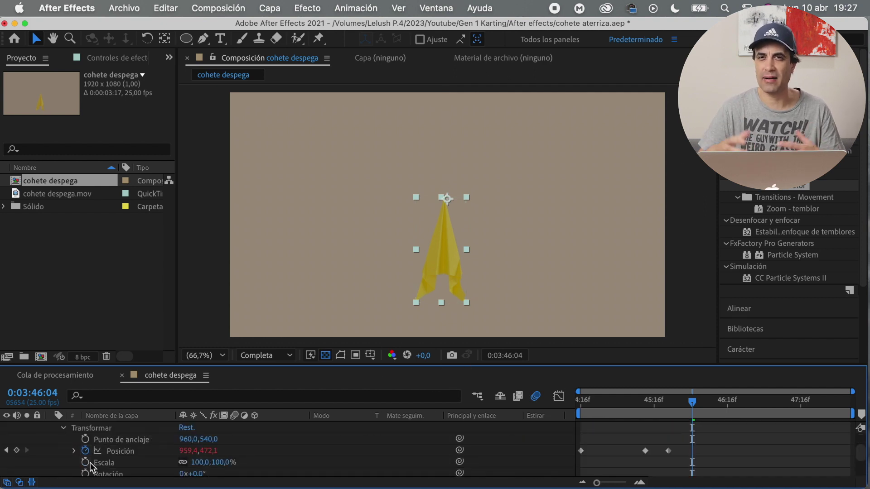
scroll(127, 456, "down", 4)
scroll(129, 437, "up", 2)
left_click(73, 428)
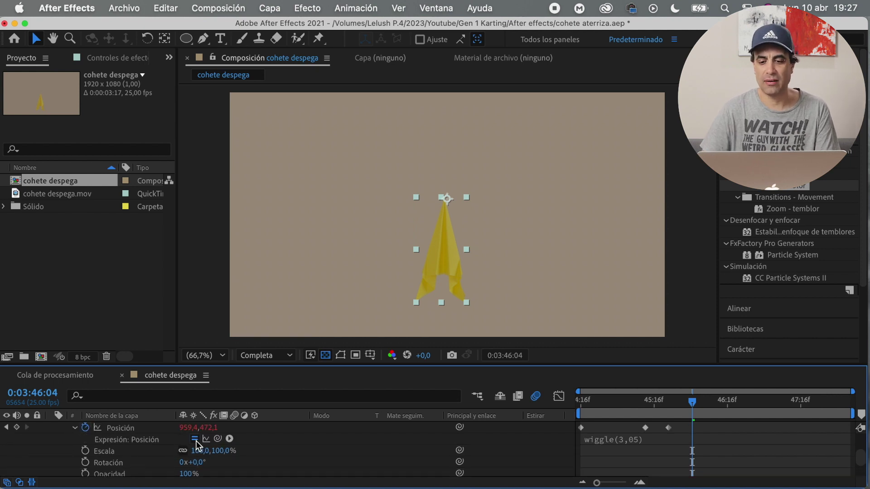
scroll(147, 436, "up", 4)
scroll(101, 434, "up", 1)
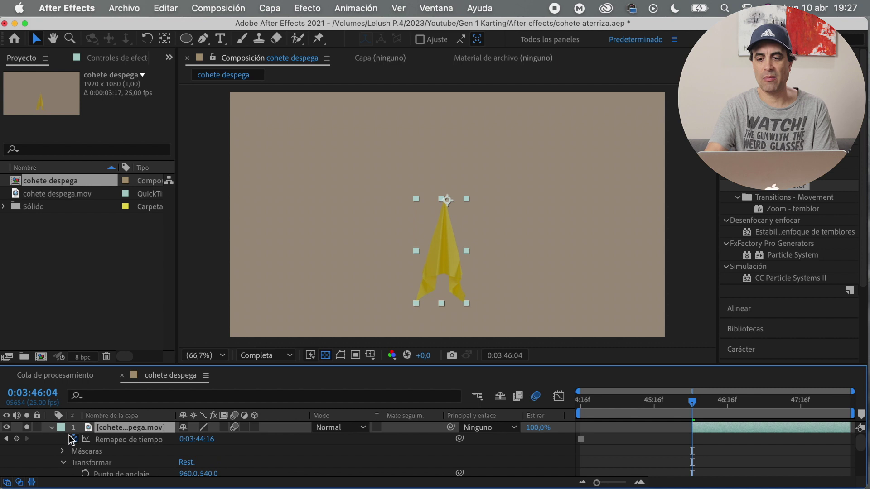
Step: Trim the second rocket layer to end at that time and play back the result from the start
left_click(54, 428)
left_click_drag(849, 438, 691, 441)
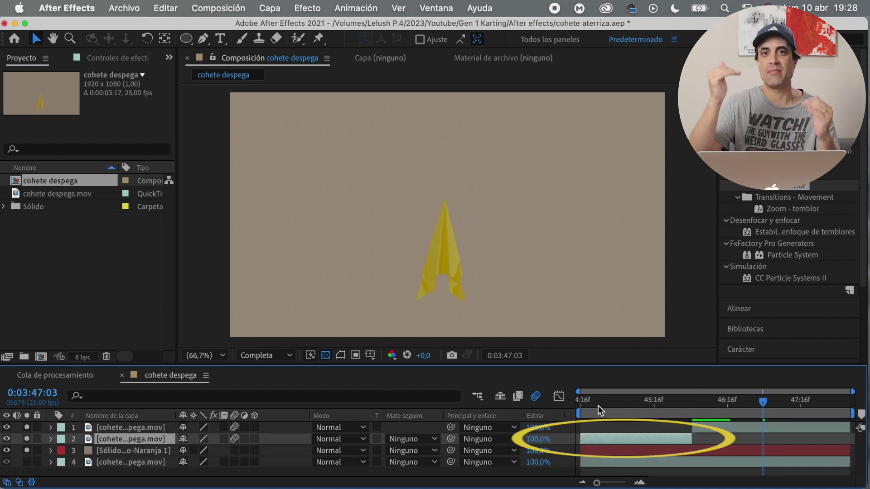
key("Home")
key("space")
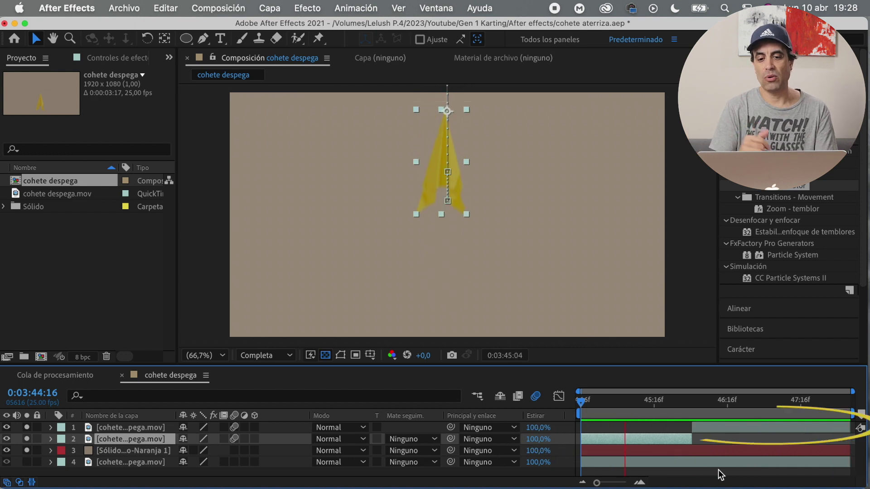
key("space")
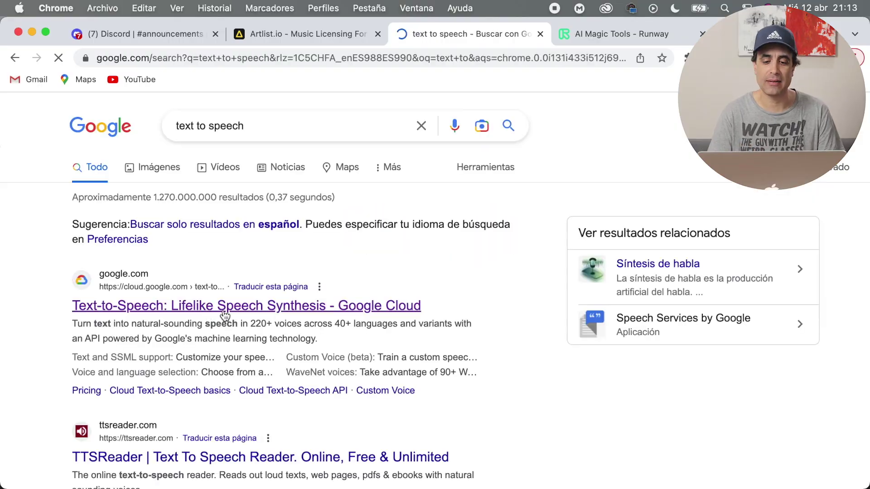
scroll(838, 331, "down", 10)
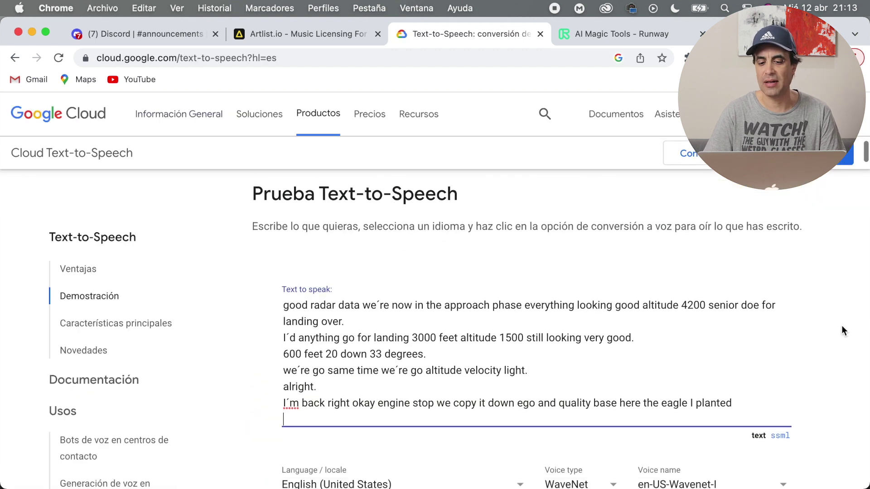
scroll(843, 331, "down", 2)
scroll(842, 330, "down", 1)
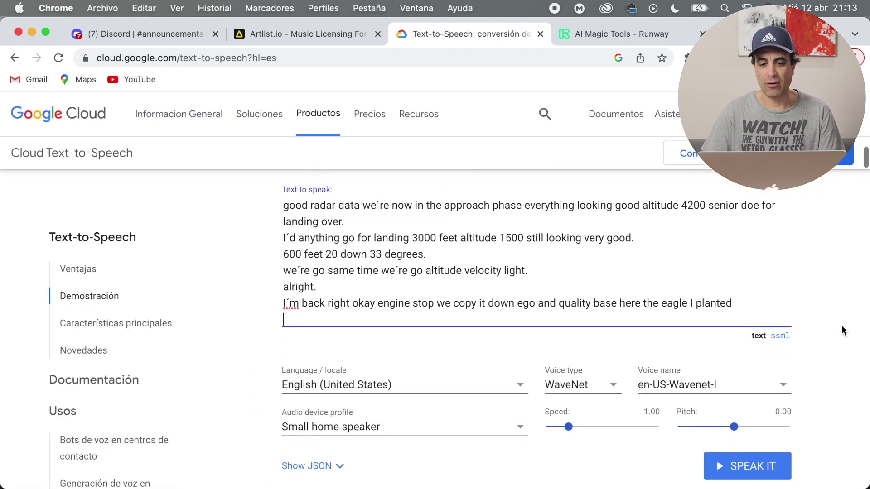
type("runway")
Step: Reach runwayml.com from the Google results, dismiss the translate offer and start signing up
key("Return")
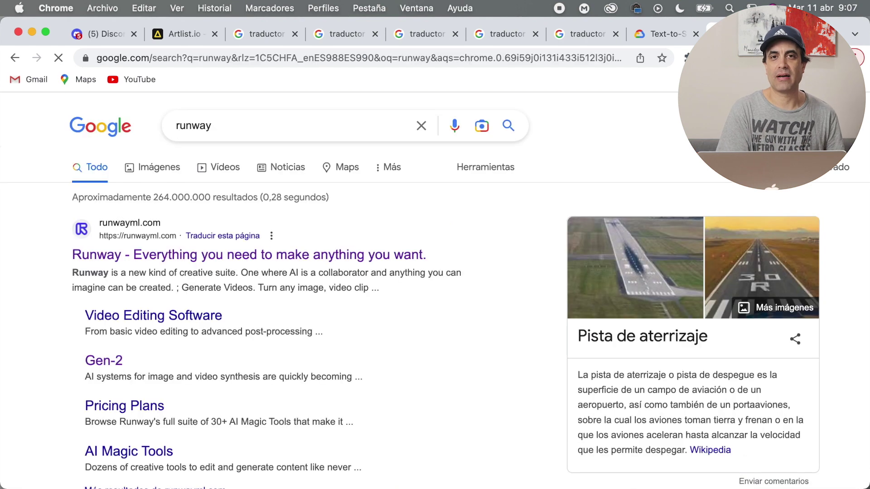
left_click(121, 256)
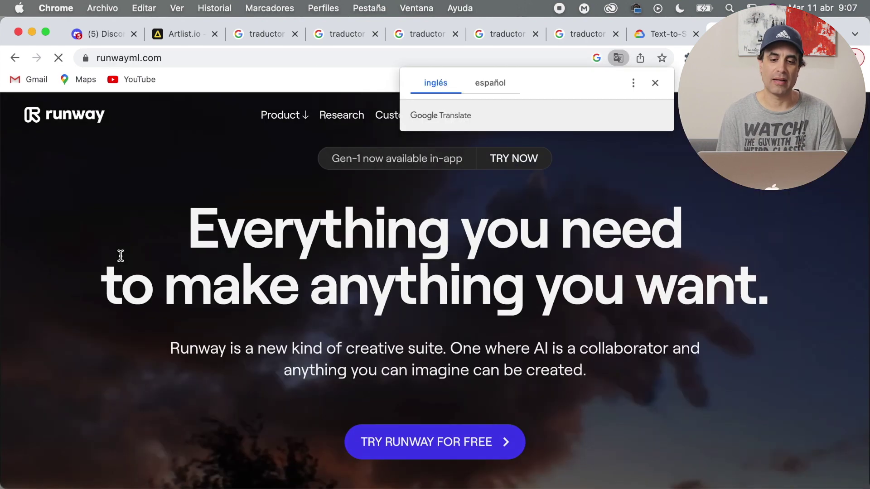
left_click(655, 82)
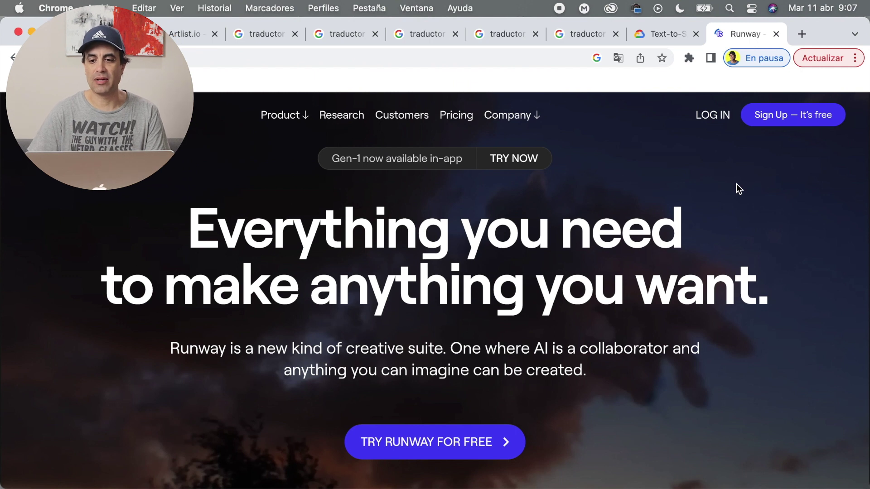
left_click(803, 120)
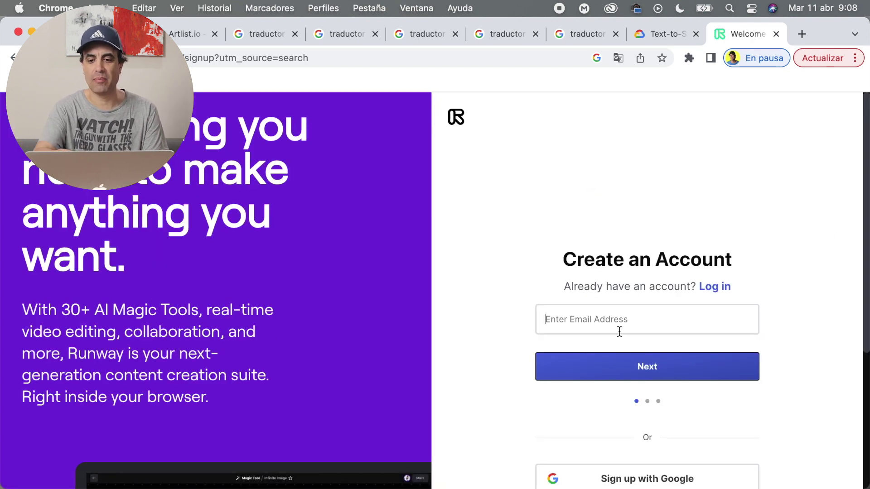
Step: Complete the signup steps, create the account and submit the verification code
left_click(633, 367)
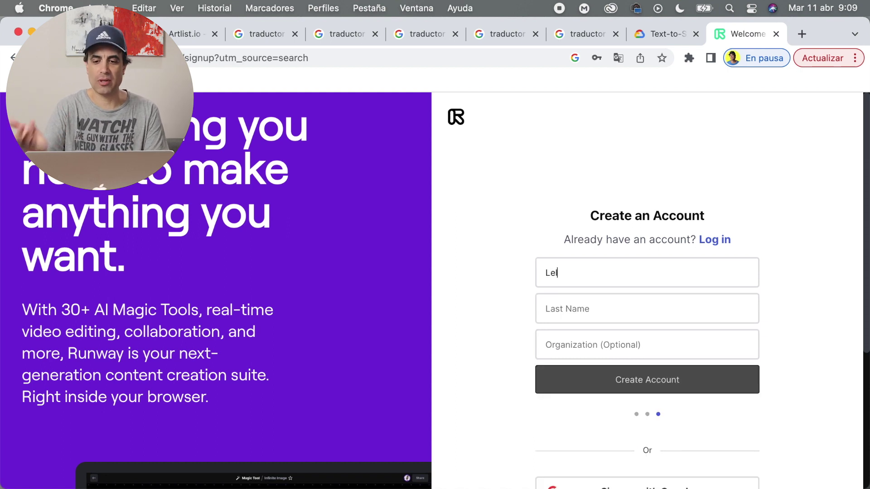
type("lush")
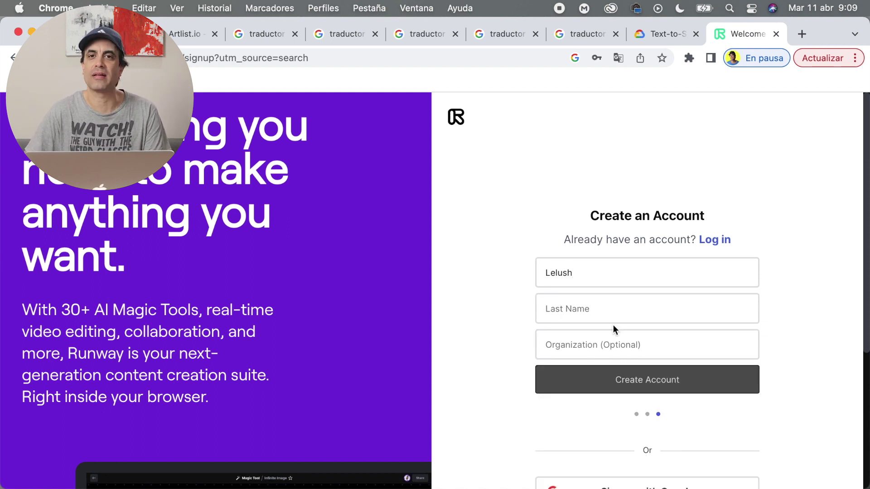
type("Producciones")
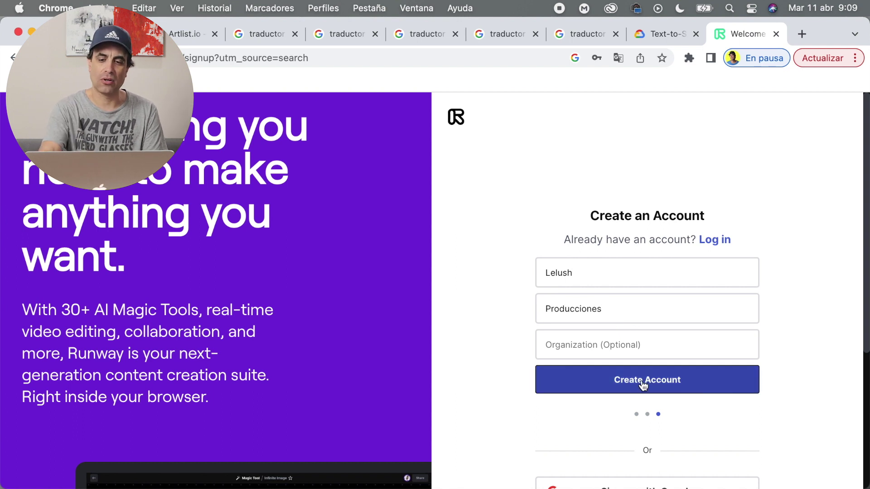
left_click(643, 384)
left_click(660, 467)
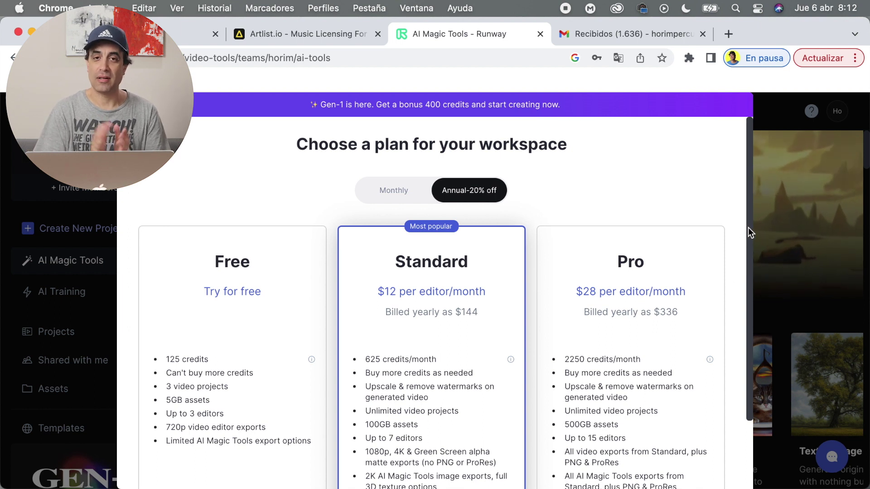
left_click_drag(748, 227, 752, 323)
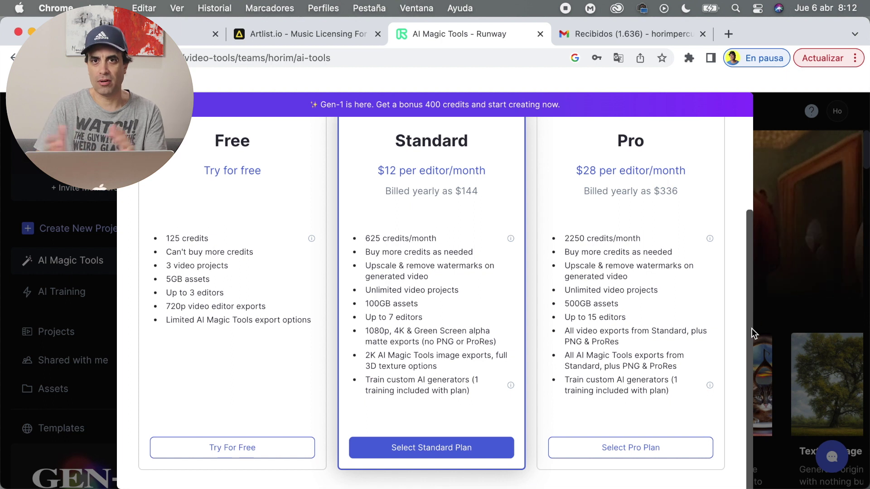
scroll(611, 273, "up", 2)
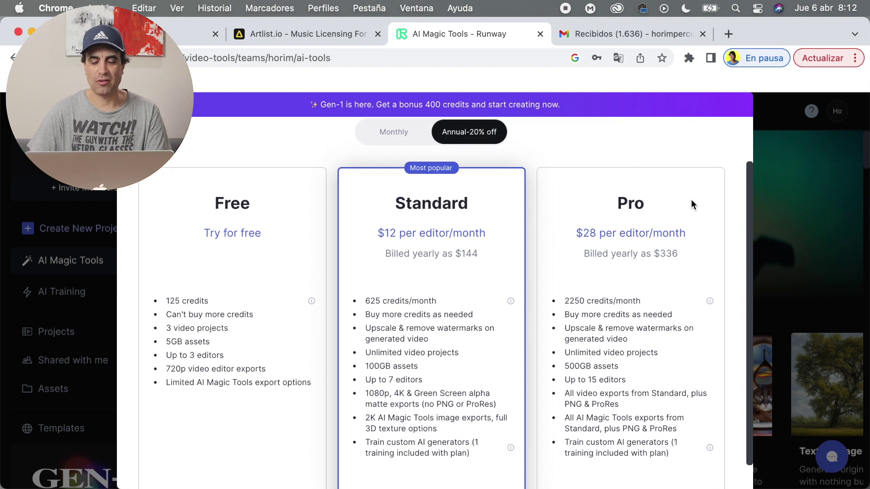
scroll(691, 200, "up", 2)
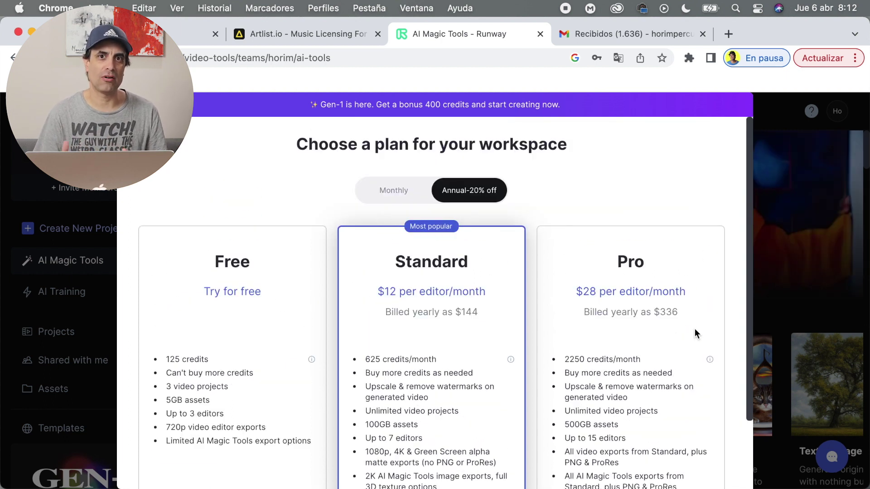
scroll(714, 326, "down", 2)
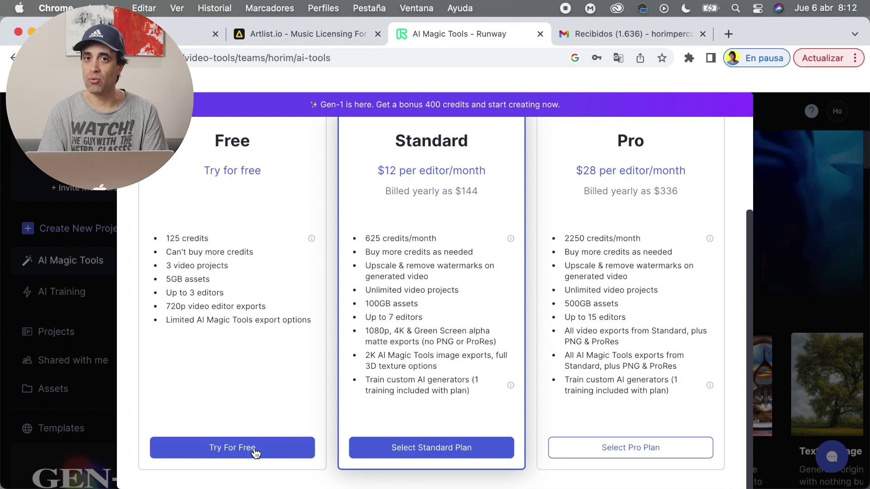
Step: Continue with Runway's free plan via Try For Free
left_click(273, 449)
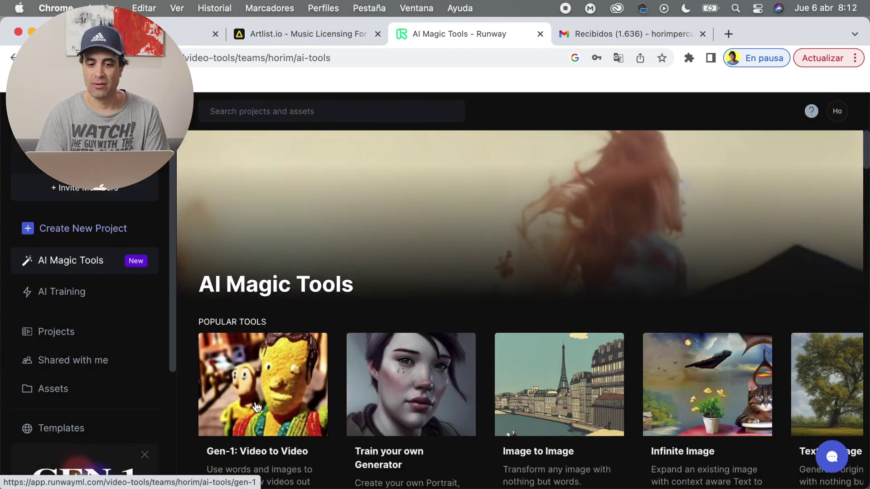
left_click_drag(170, 301, 170, 347)
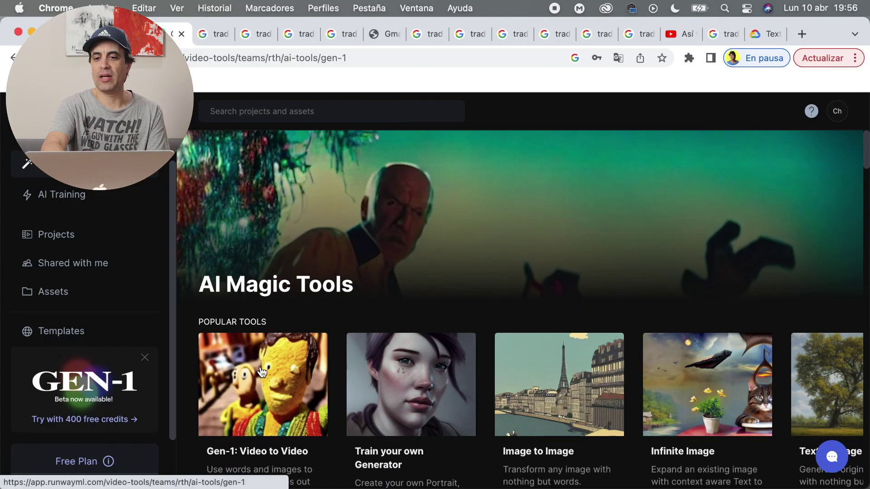
Step: Load the rocket clip 1.mp4 as the source video in Gen-1 Video to Video
left_click(262, 371)
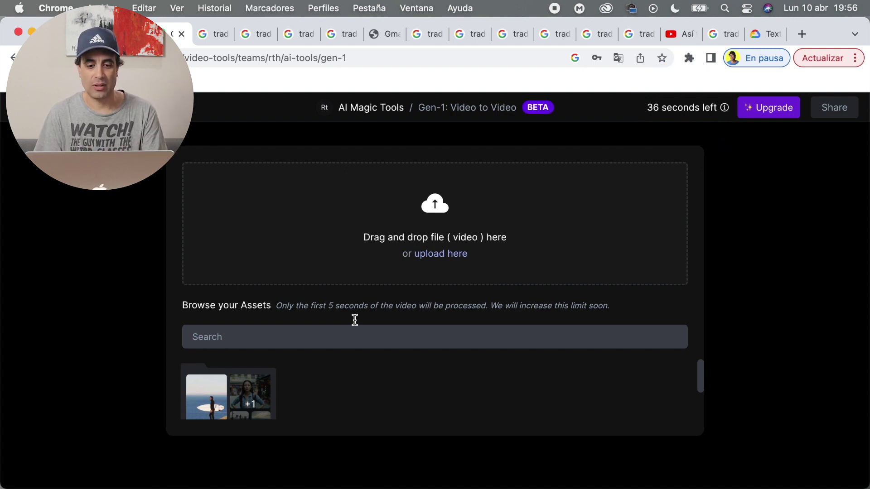
left_click(446, 260)
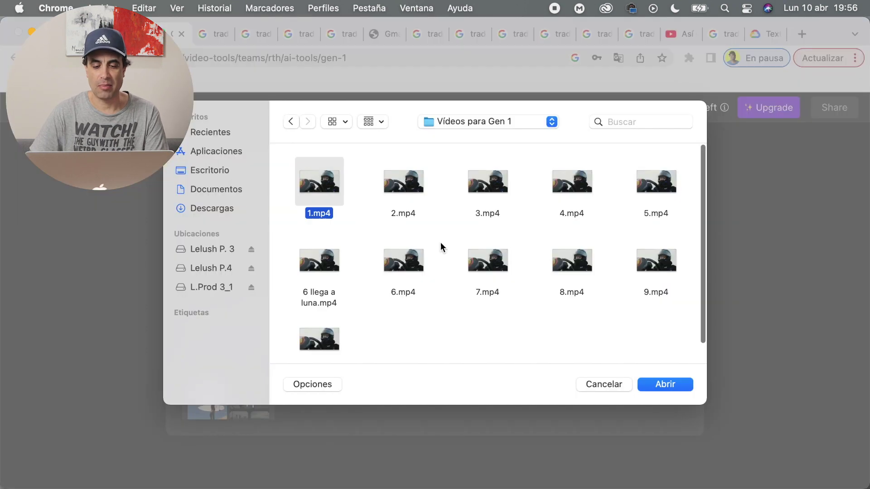
left_click(668, 387)
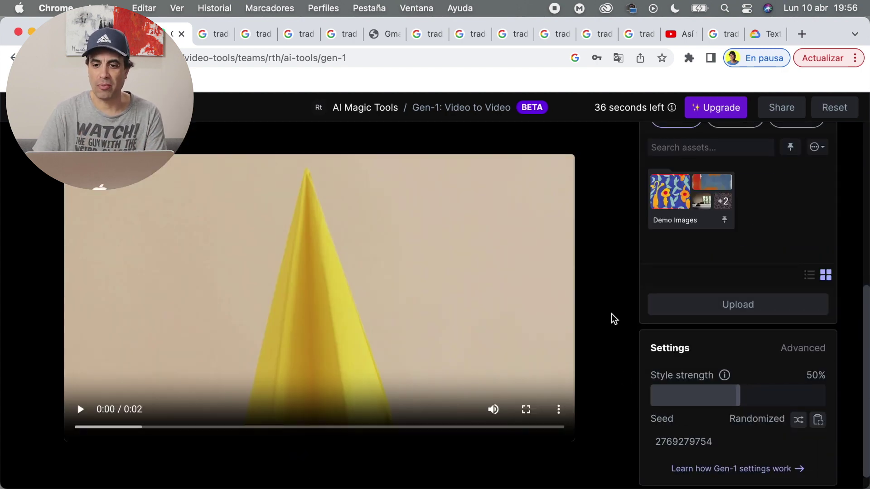
scroll(614, 313, "up", 2)
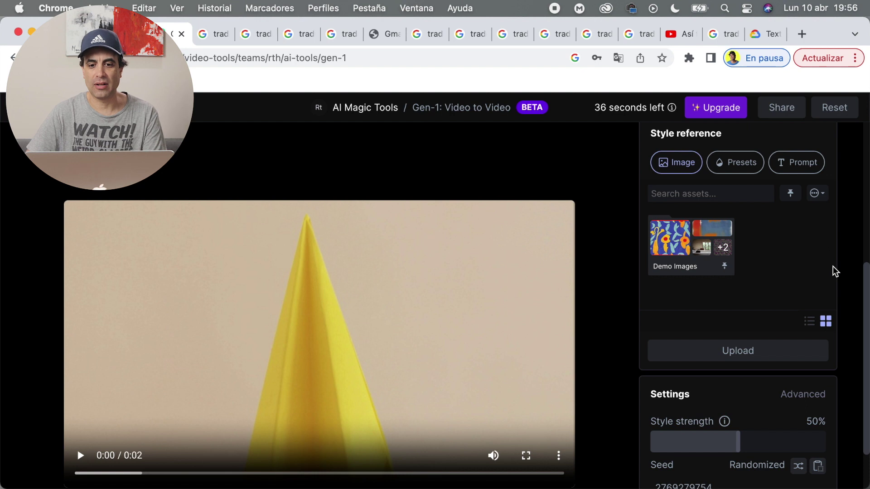
Step: Switch Gen-1 to a text style reference and copy the English rocket take-off translation from Google Translate
left_click(734, 164)
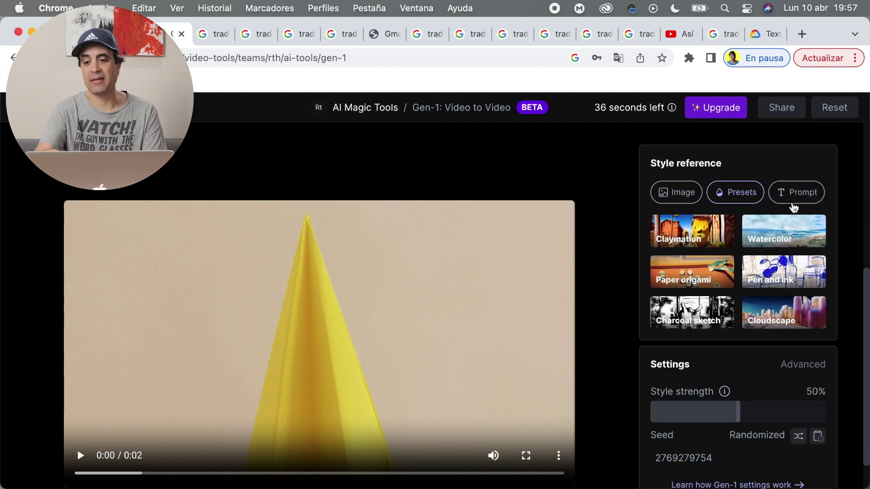
left_click(796, 196)
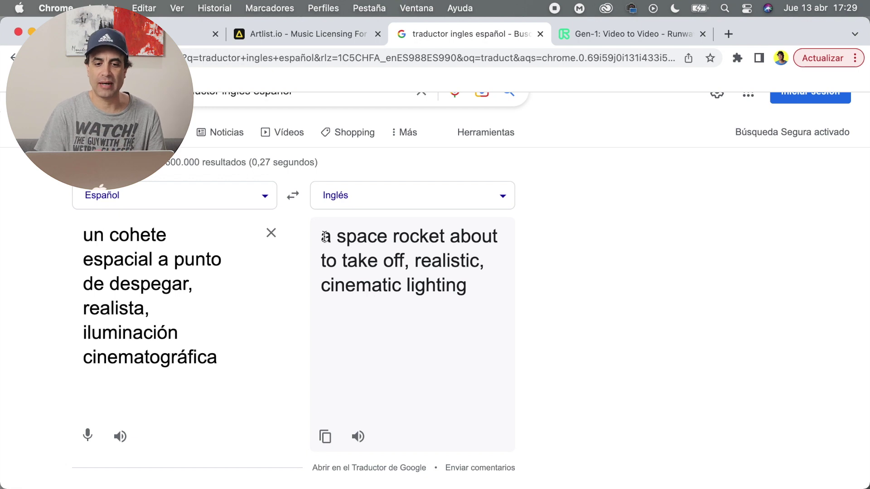
left_click_drag(321, 241, 518, 315)
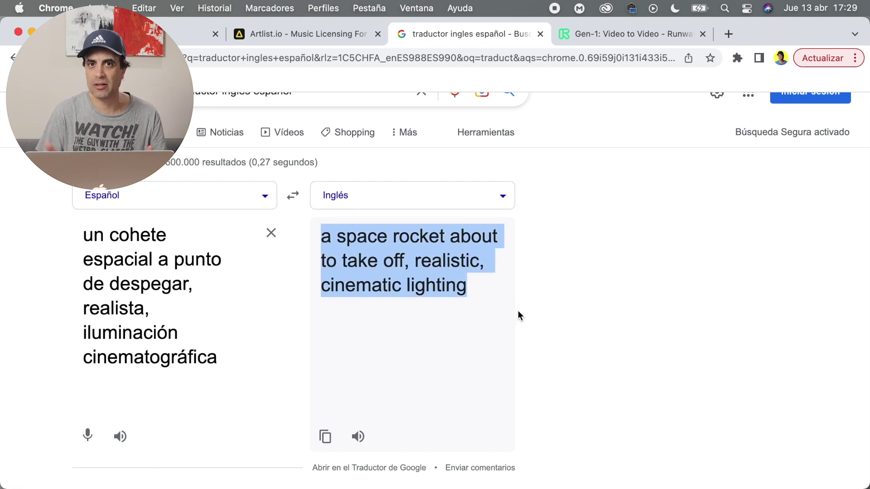
right_click(418, 253)
left_click(462, 284)
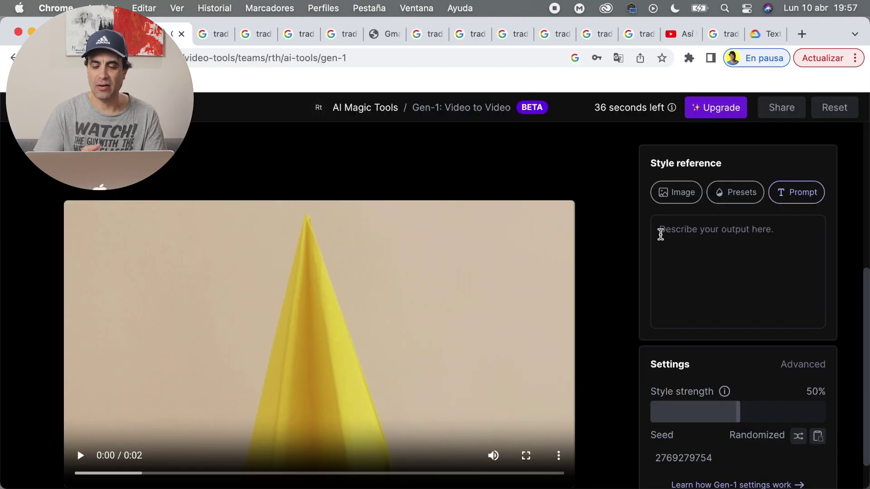
Step: Paste the take-off prompt, set Style strength to 100%, generate the video and play it
right_click(660, 231)
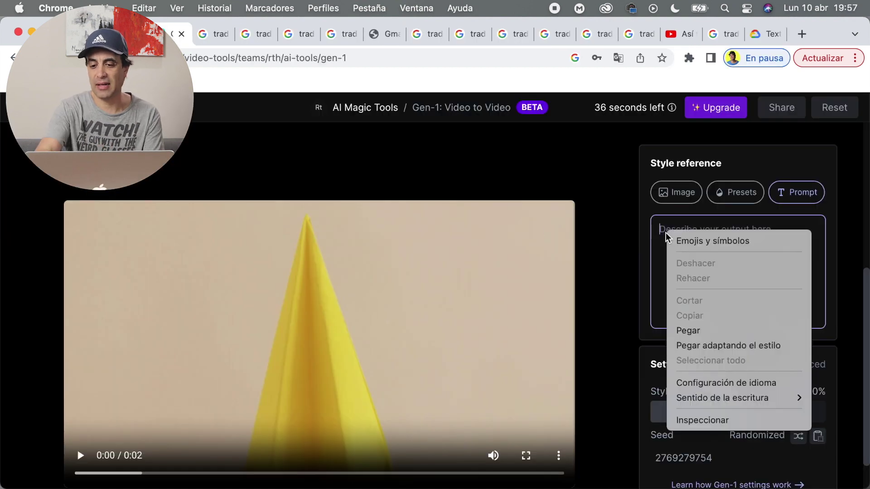
left_click(808, 329)
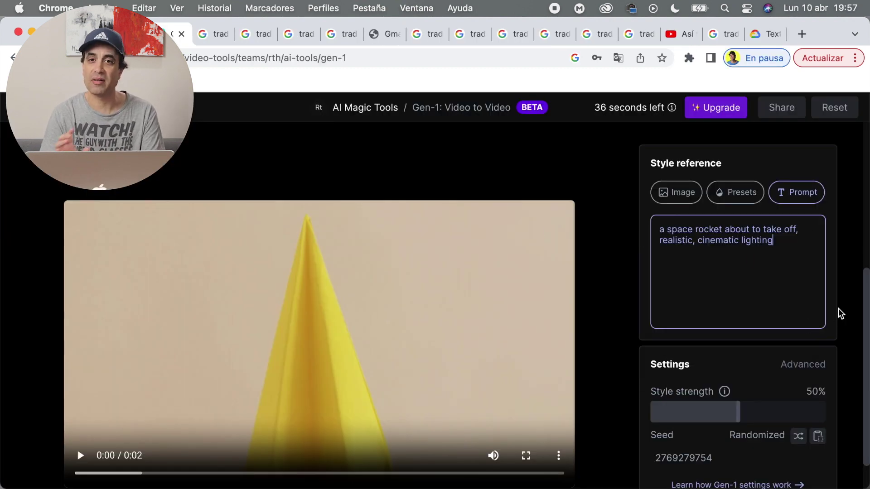
scroll(840, 314, "down", 2)
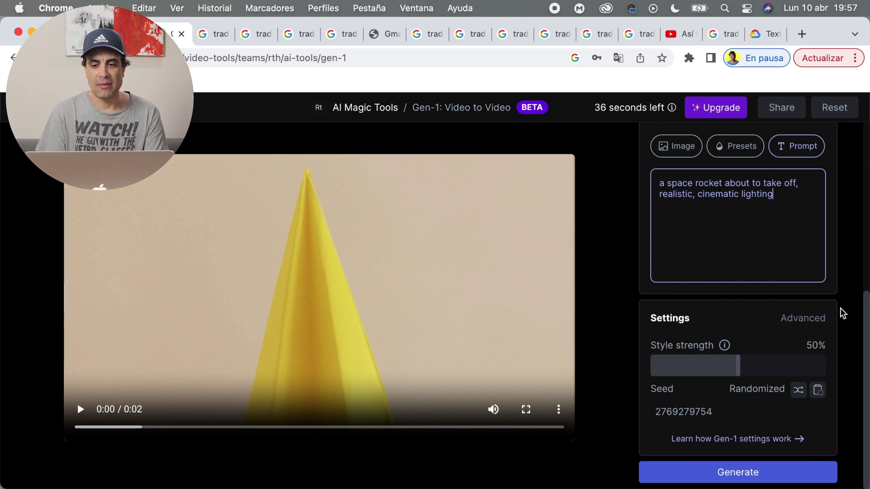
left_click_drag(739, 366, 849, 371)
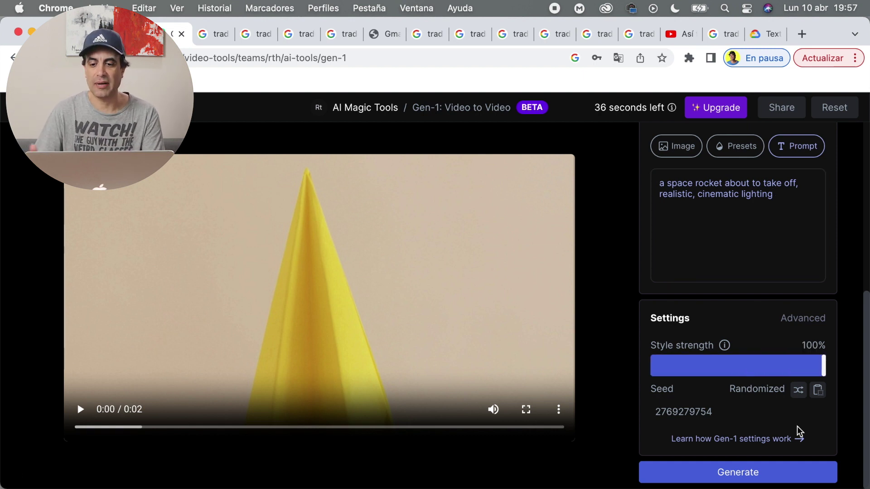
left_click(737, 472)
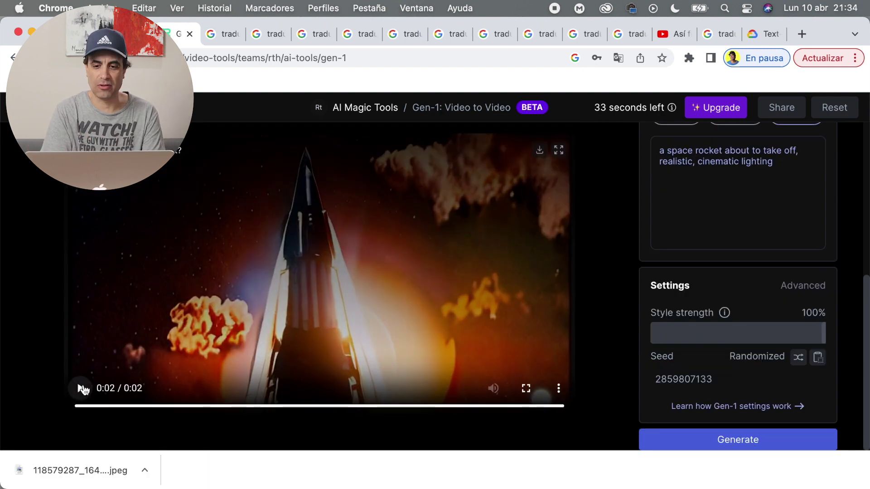
left_click(79, 388)
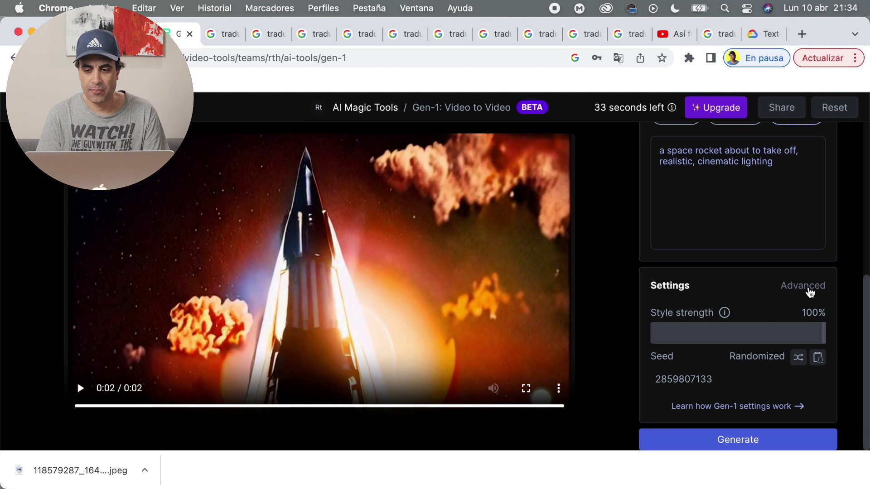
Step: Review the advanced settings and download the generated rocket video as an MP4
left_click(809, 291)
scroll(862, 333, "down", 3)
scroll(862, 337, "down", 1)
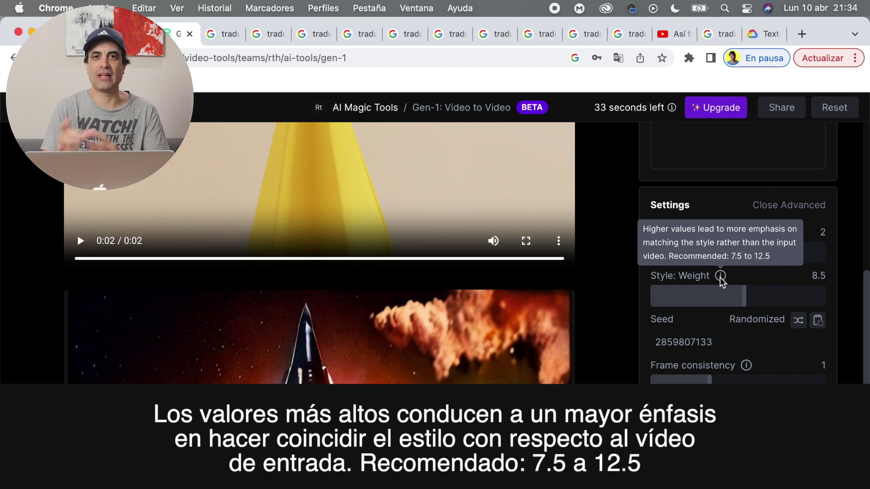
mouse_move(746, 365)
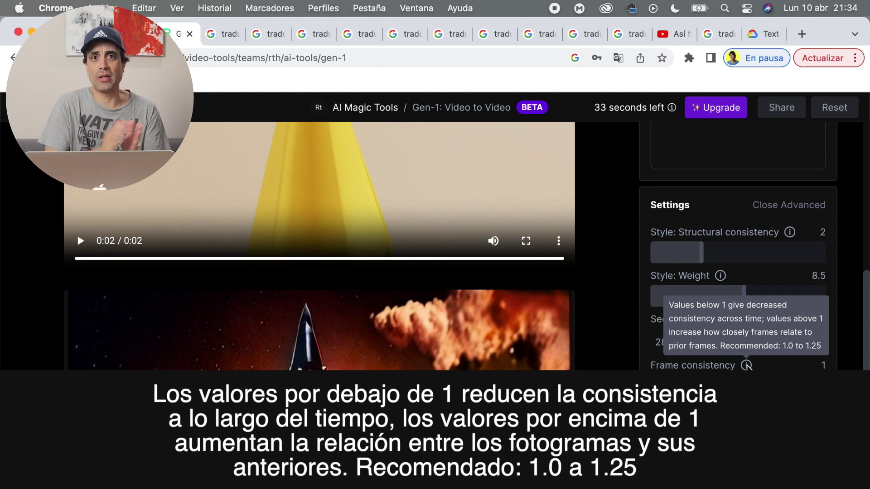
scroll(746, 365, "down", 5)
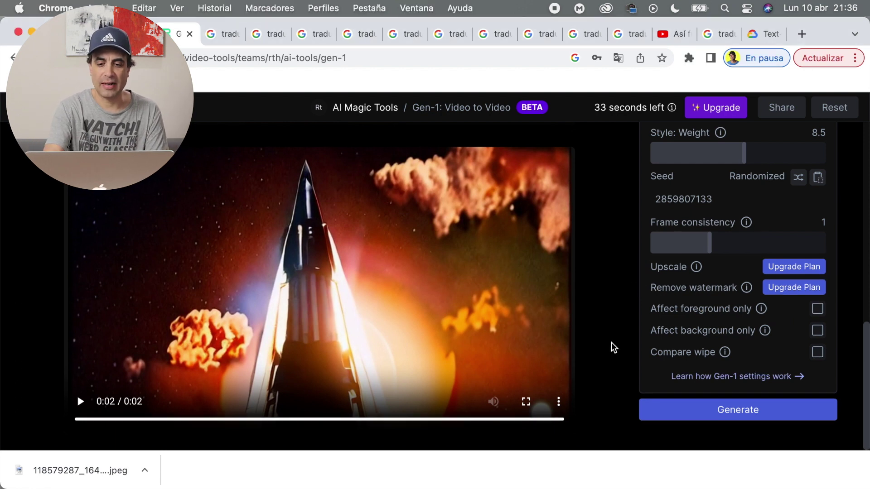
mouse_move(319, 286)
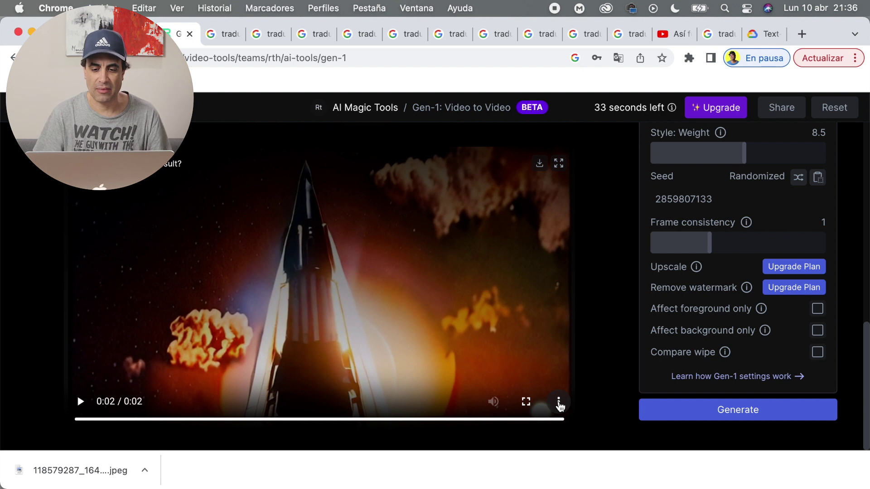
left_click(558, 406)
left_click(512, 341)
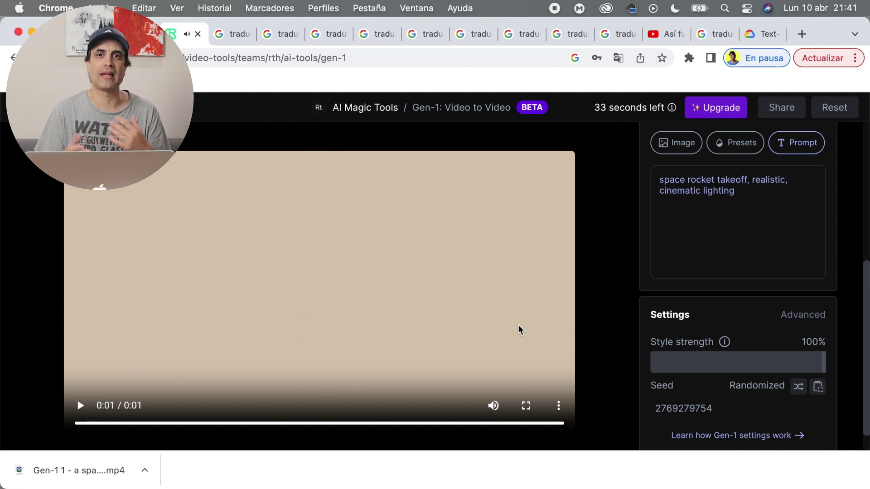
scroll(598, 362, "down", 2)
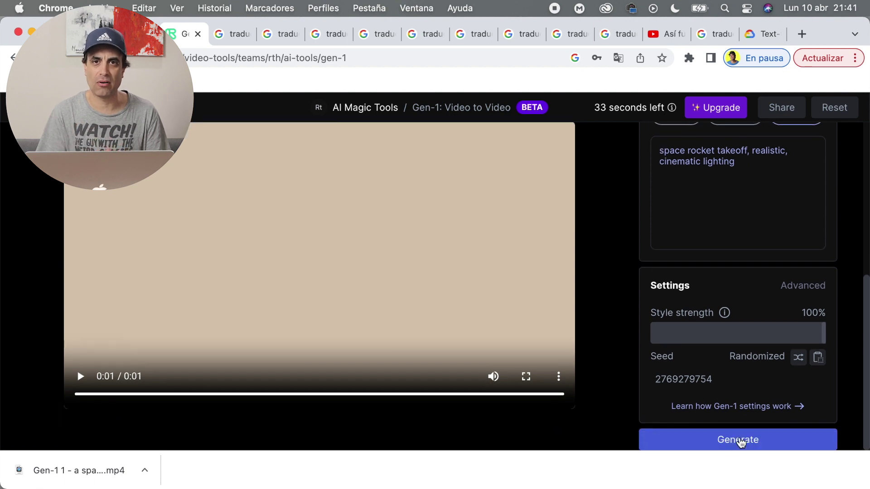
Step: Generate the rocket takeoff clip, then the rocket-leaving-Earth clip at 100% style strength
left_click(739, 440)
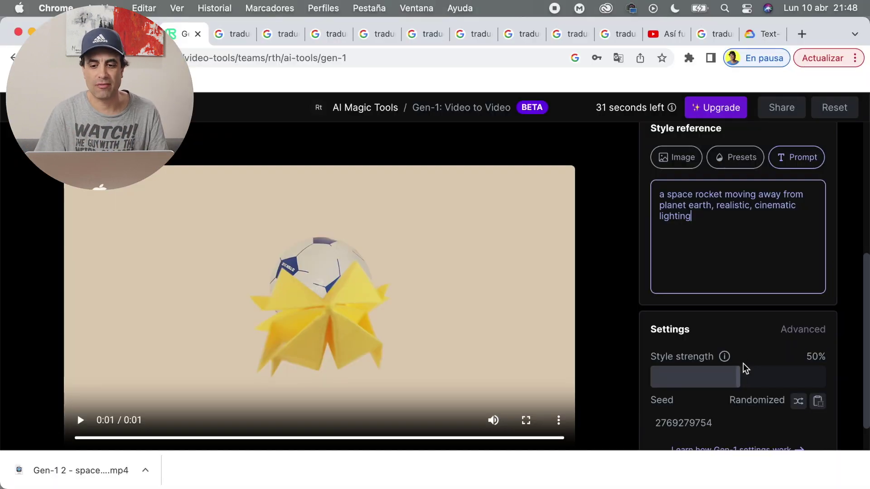
left_click_drag(743, 374, 845, 378)
scroll(792, 404, "down", 2)
left_click(748, 442)
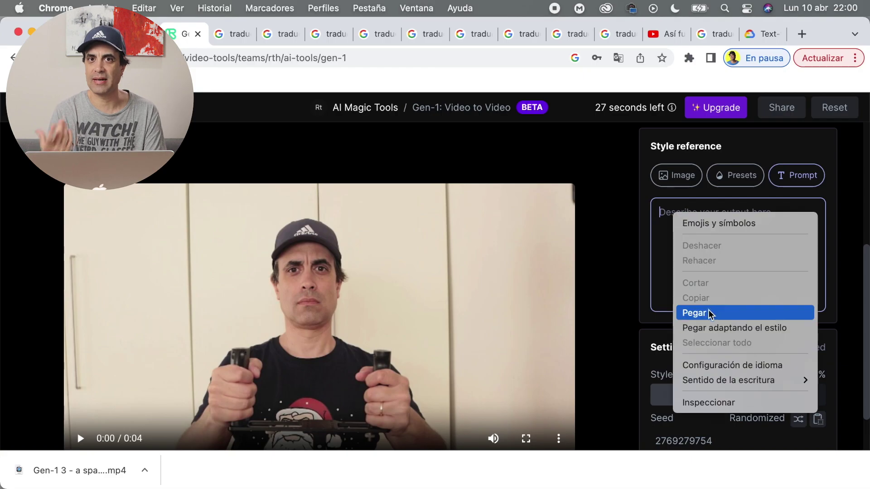
Step: Generate the astronaut-inside-a-rocket clip from its pasted prompt
left_click(708, 313)
scroll(806, 335, "down", 3)
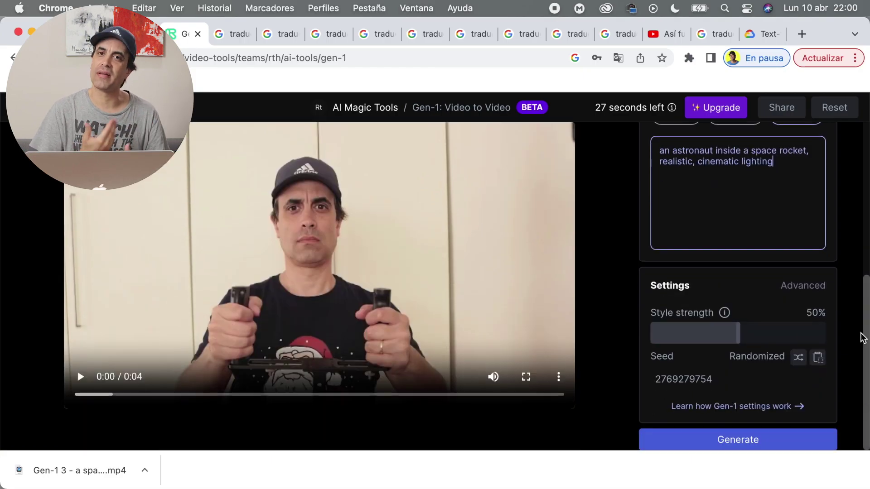
left_click(758, 442)
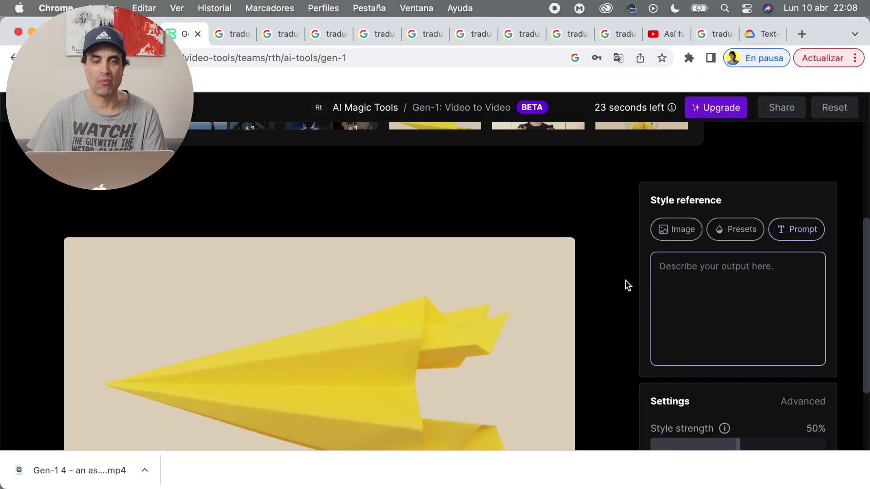
scroll(625, 286, "down", 1)
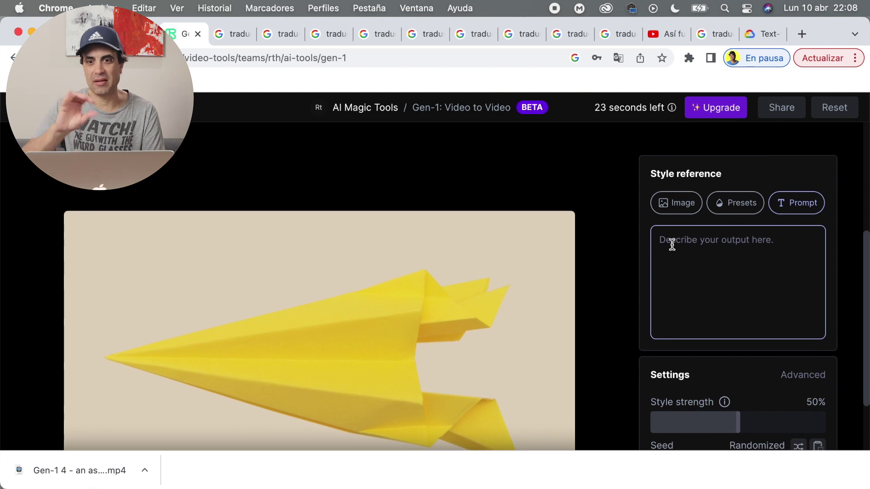
Step: Generate the rocket-in-space clip from its pasted prompt
right_click(671, 239)
left_click(695, 338)
scroll(840, 320, "down", 2)
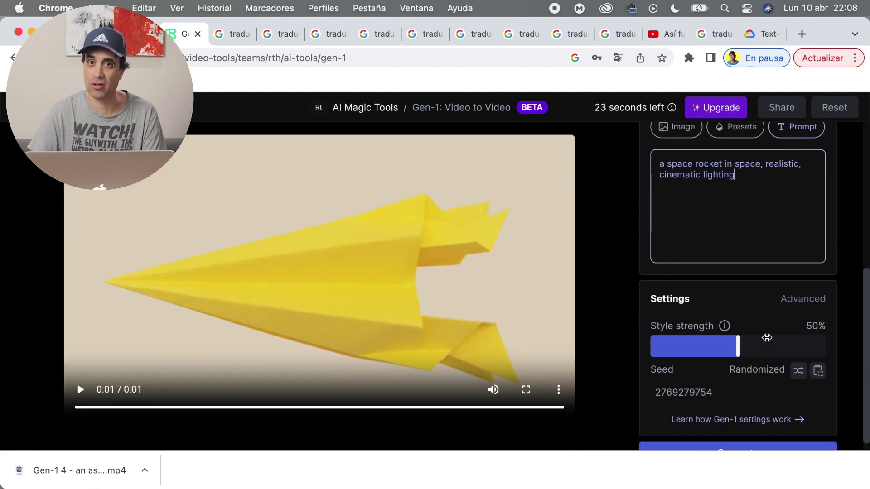
left_click_drag(741, 345, 840, 344)
left_click(742, 445)
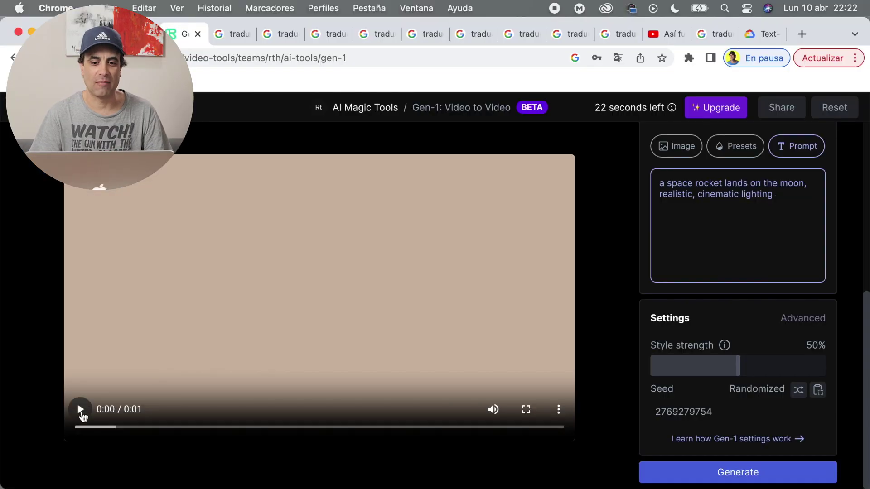
Step: Generate the rocket-landing-on-the-moon and astronaut-leaving-the-rocket clips
left_click(81, 410)
left_click(667, 462)
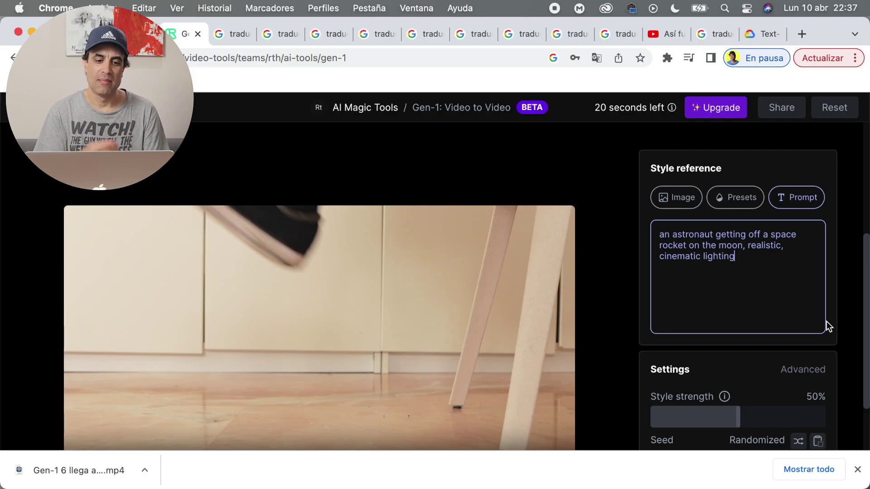
scroll(826, 324, "down", 1)
left_click_drag(739, 376, 842, 379)
scroll(764, 421, "down", 1)
left_click(738, 440)
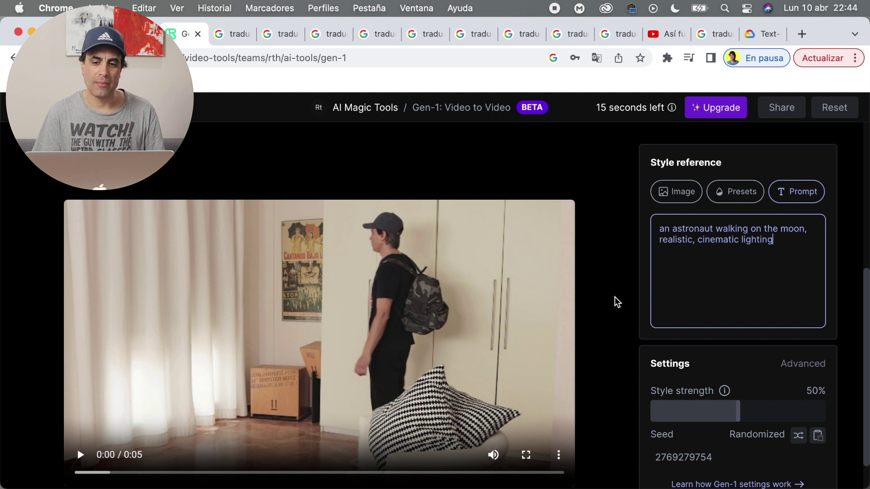
scroll(614, 302, "down", 2)
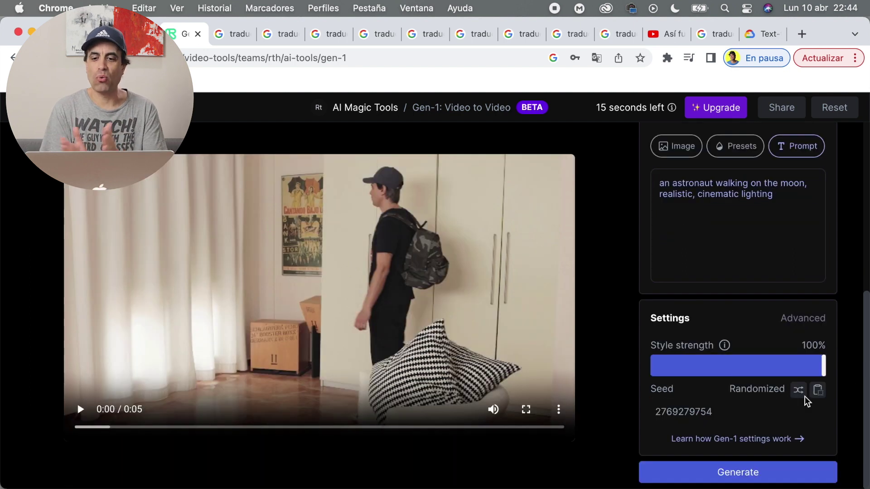
Step: Generate astronaut-walking-on-the-moon footage from the walking and footsteps clips
left_click(747, 463)
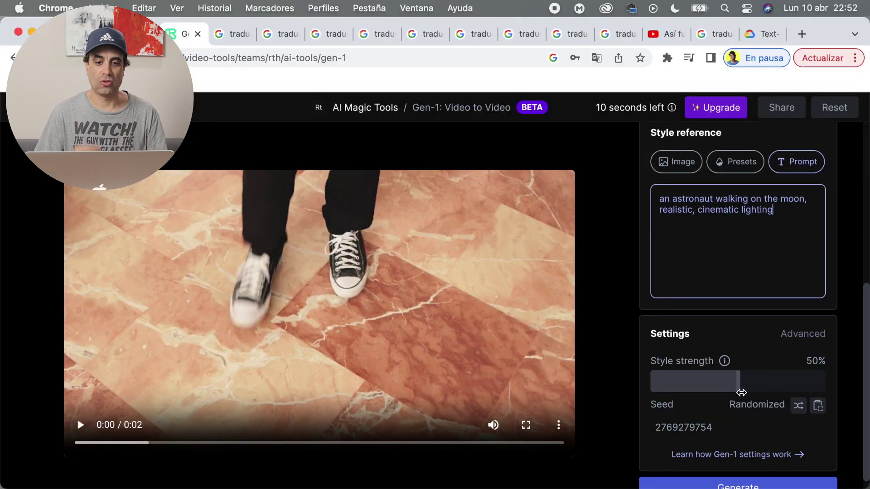
scroll(788, 401, "down", 1)
left_click(753, 474)
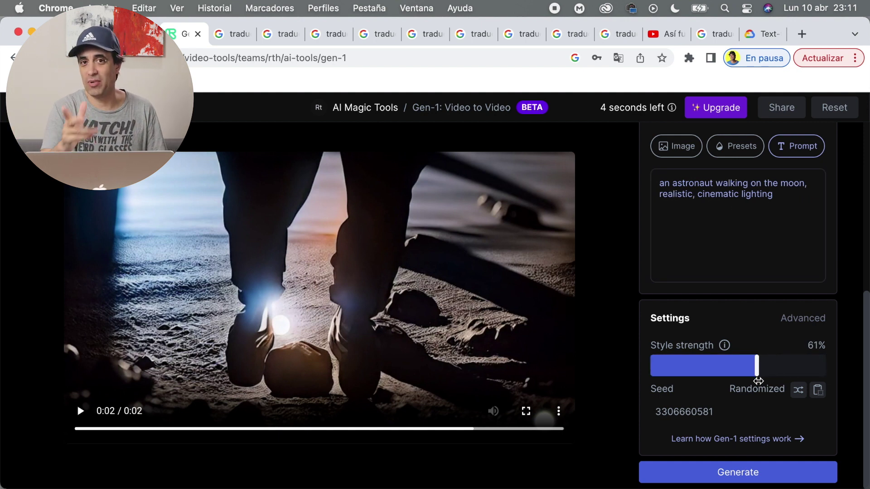
Step: Regenerate the moon-walk footsteps clip with adjusted style strength
left_click_drag(740, 367, 737, 367)
left_click(737, 472)
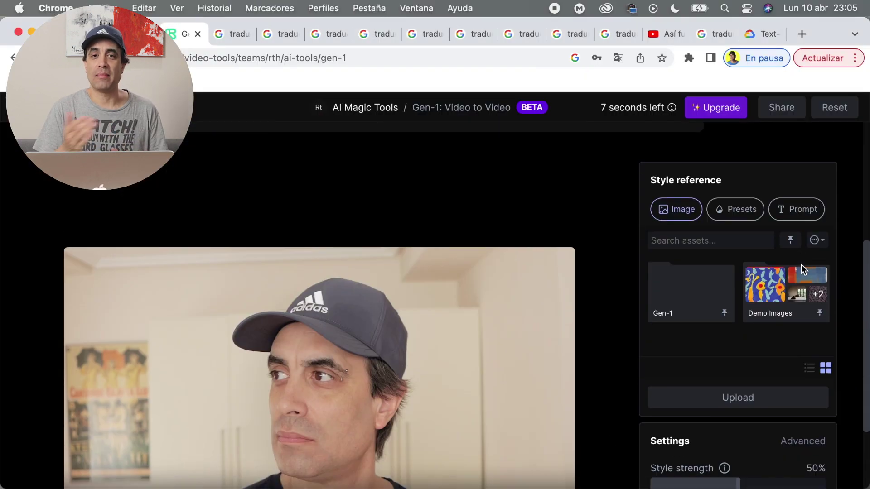
Step: Paste 'an astronaut on the moon, realistic, cinematic lighting' as the face clip's text prompt
left_click(803, 202)
right_click(667, 263)
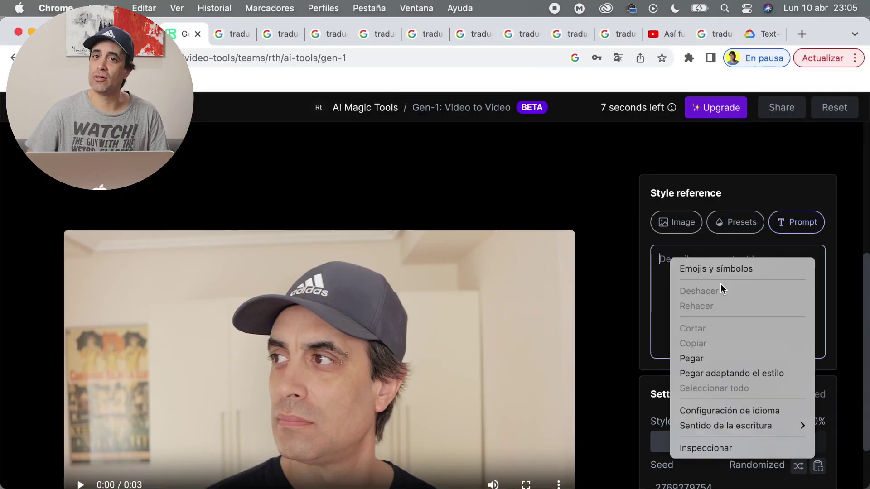
left_click(706, 358)
scroll(745, 294, "down", 1)
scroll(722, 266, "down", 1)
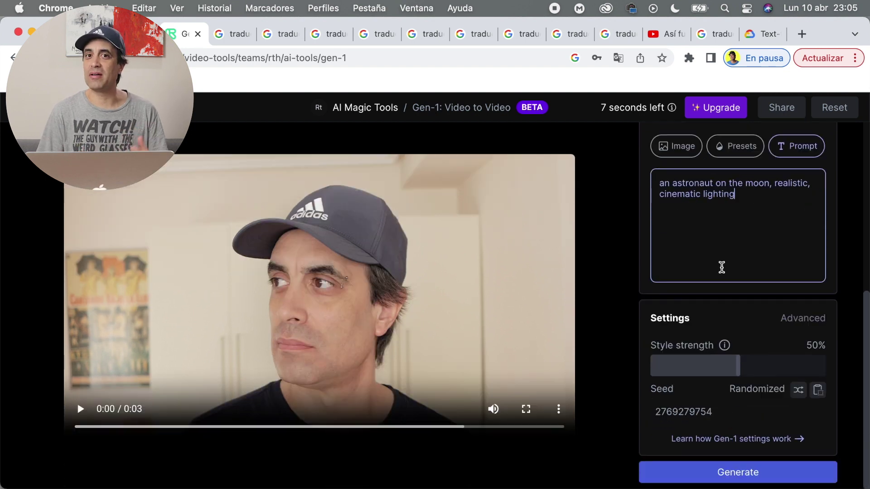